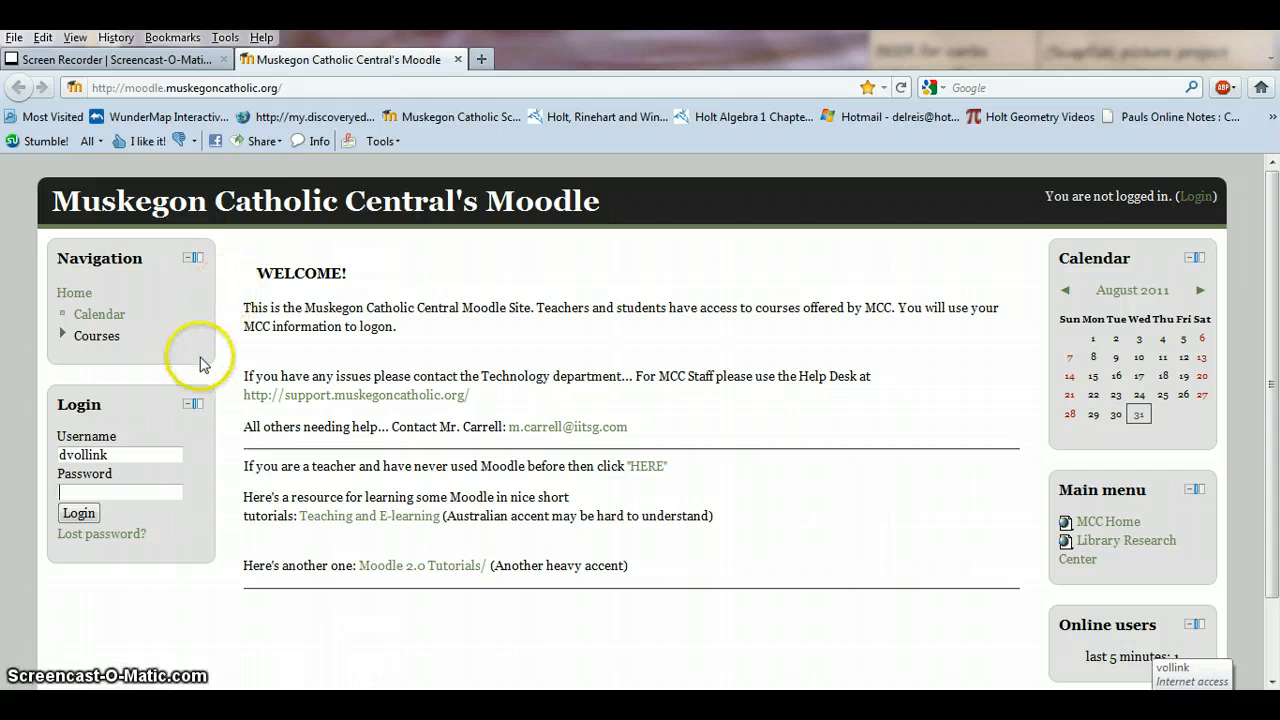
- Enter the account password and log in to the Moodle site
type("******")
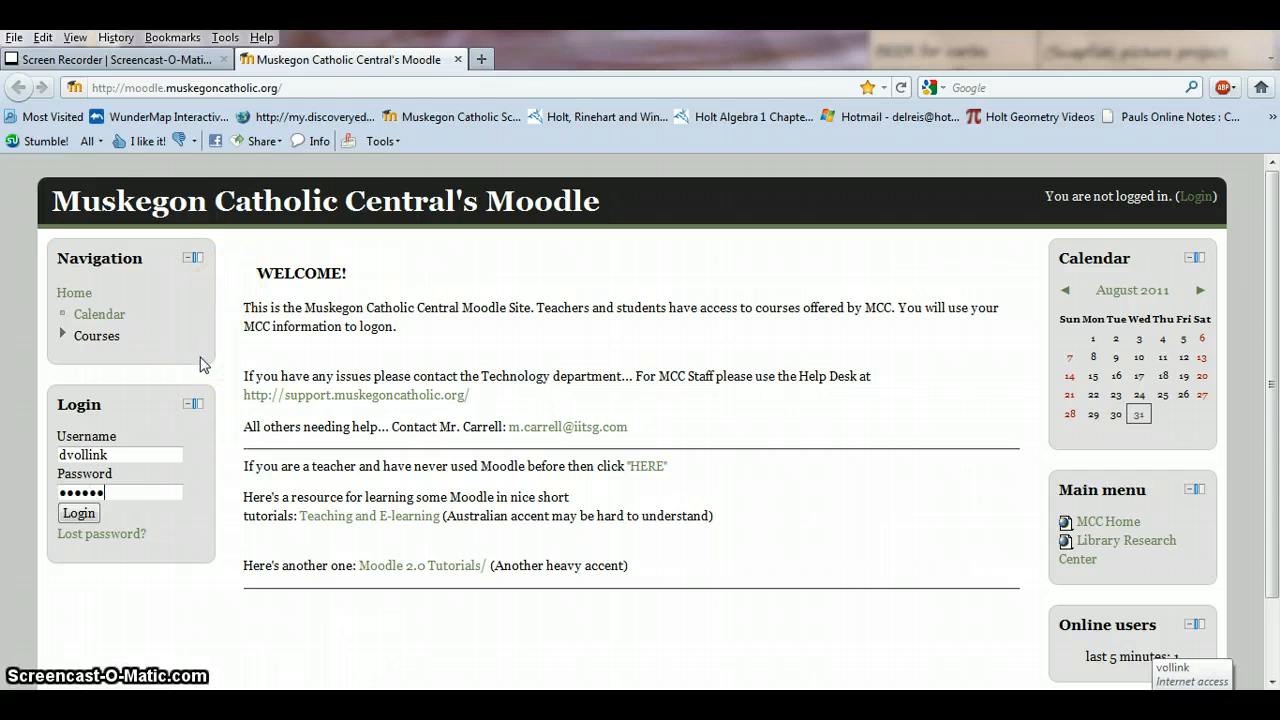
type("***")
key("Return")
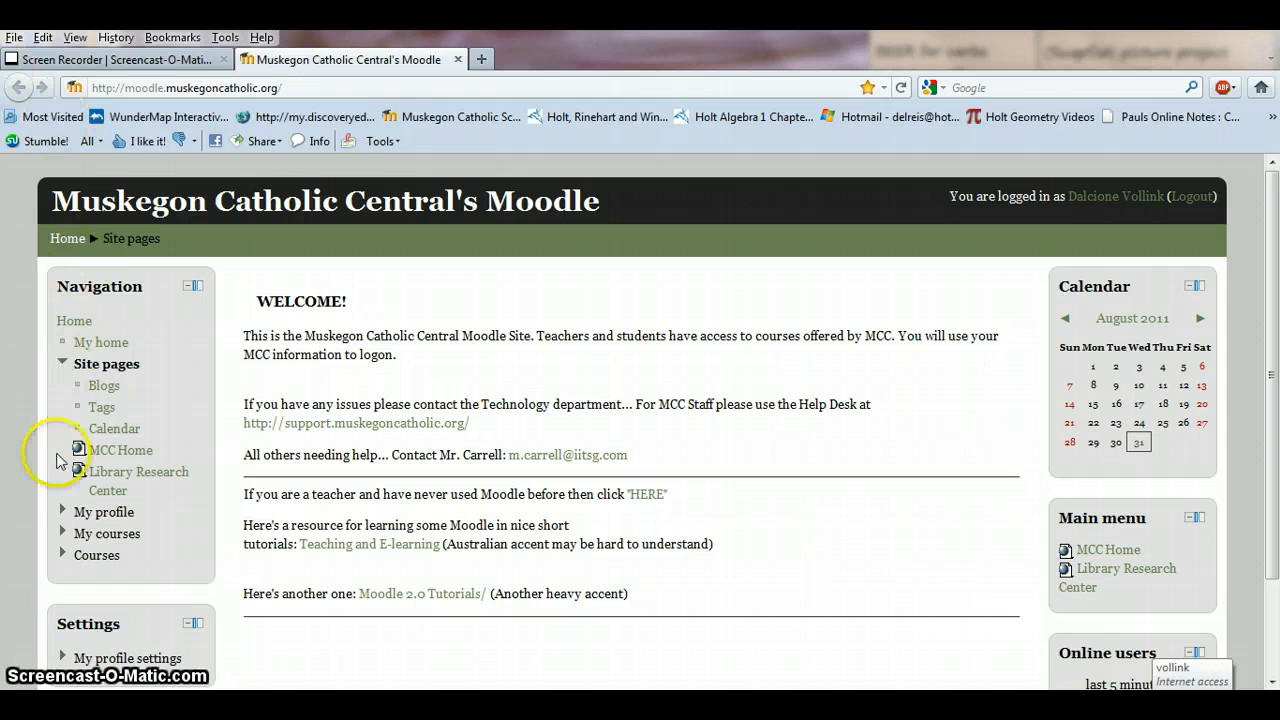
- Expand the list of enrolled courses and open the teacher's personal course page
left_click(110, 534)
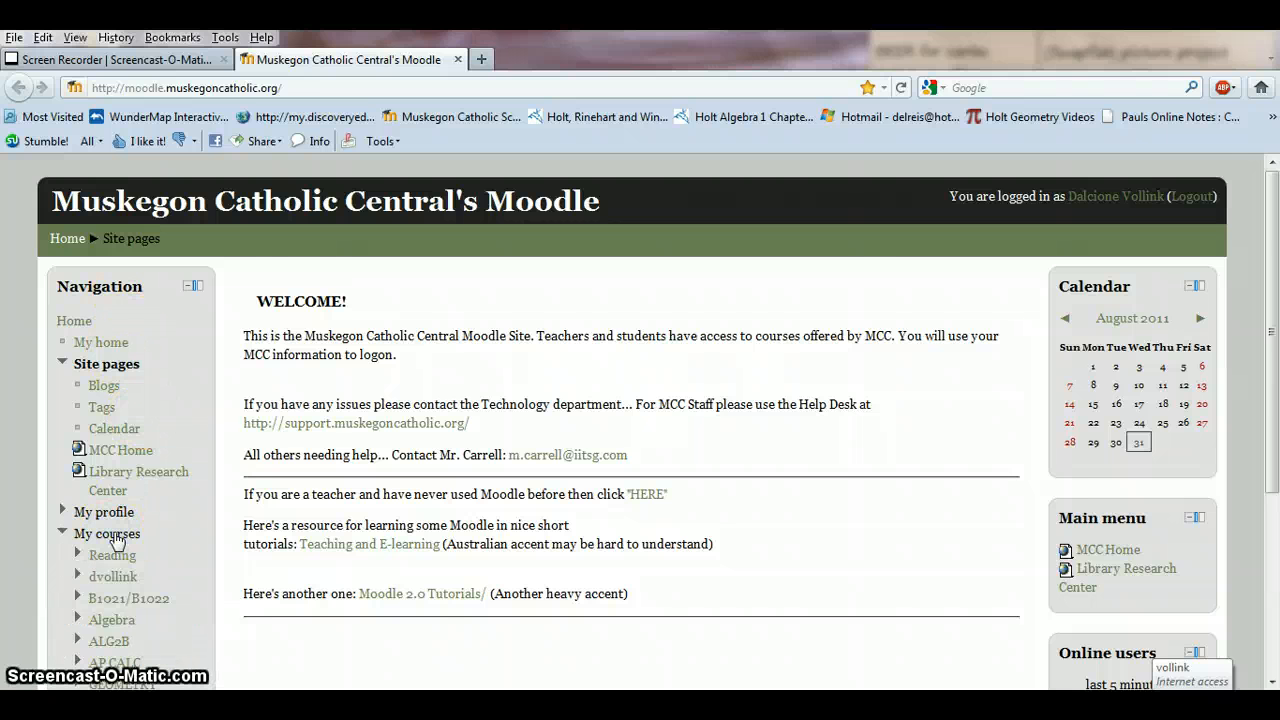
scroll(160, 530, "down", 2)
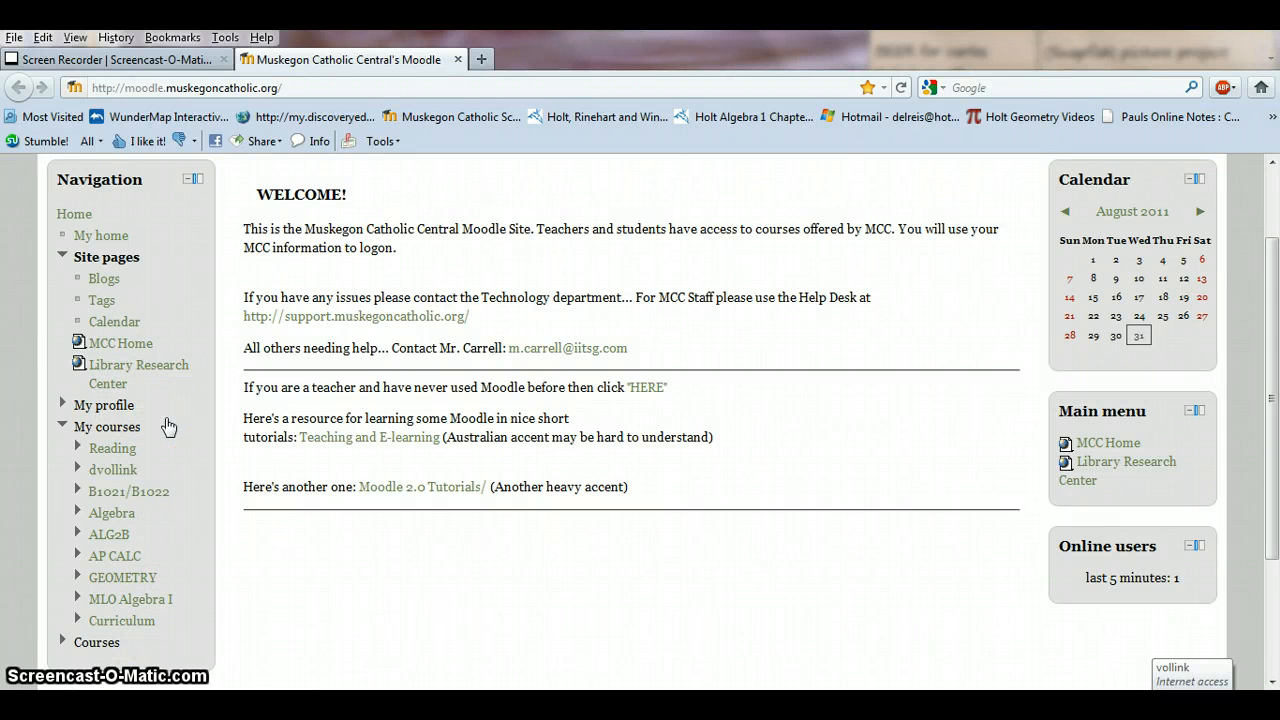
left_click(113, 470)
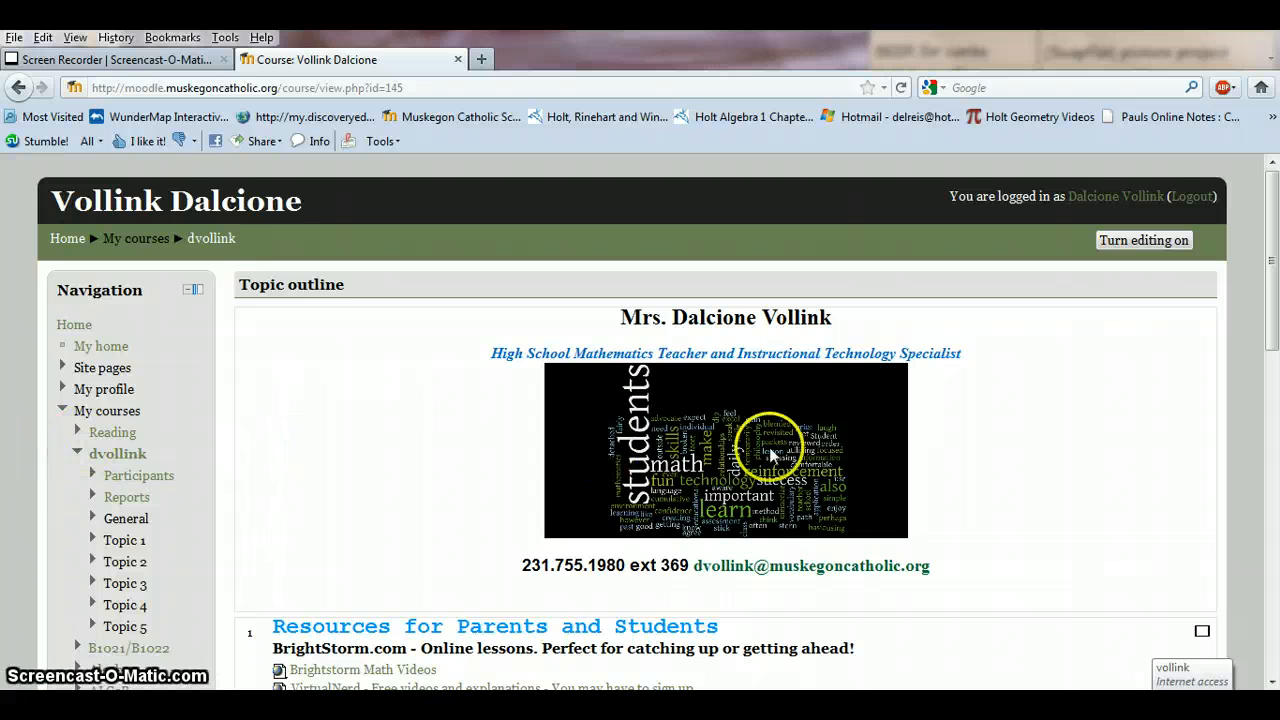
- Look over the course page's topic sections and turn on editing for the course
scroll(343, 463, "down", 2)
scroll(335, 460, "down", 3)
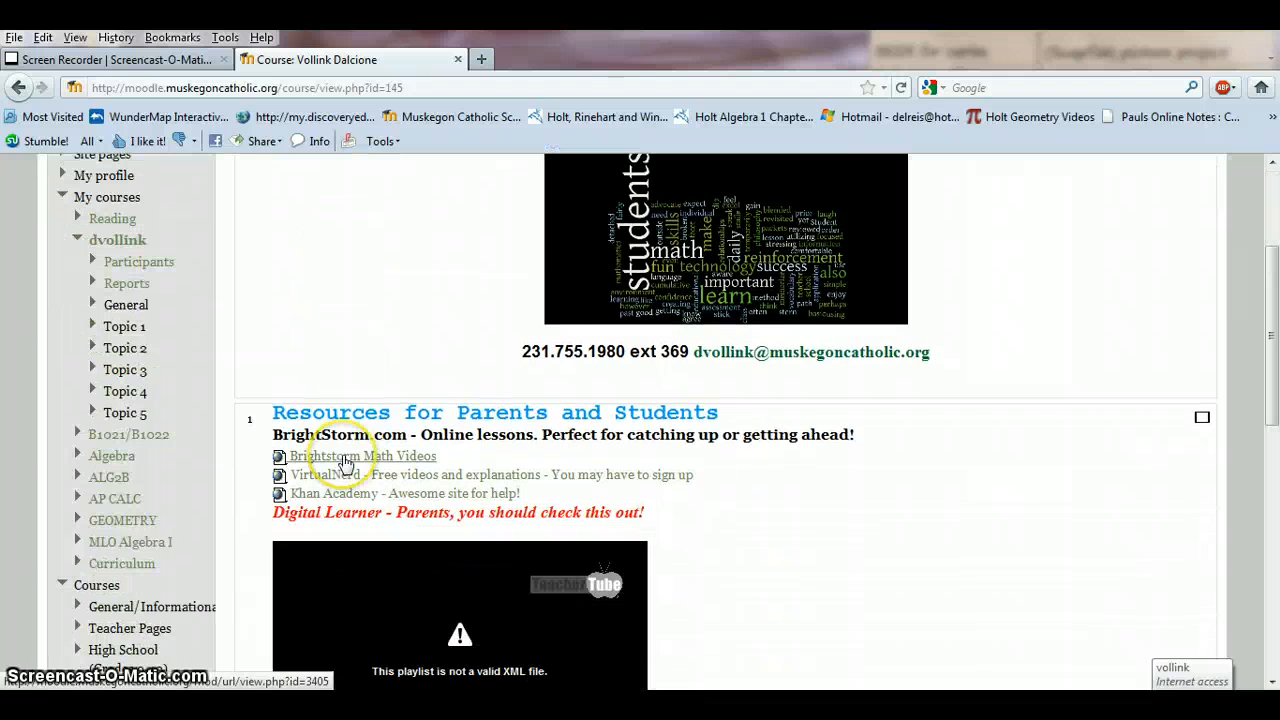
scroll(537, 443, "down", 3)
scroll(543, 440, "down", 2)
scroll(546, 449, "down", 2)
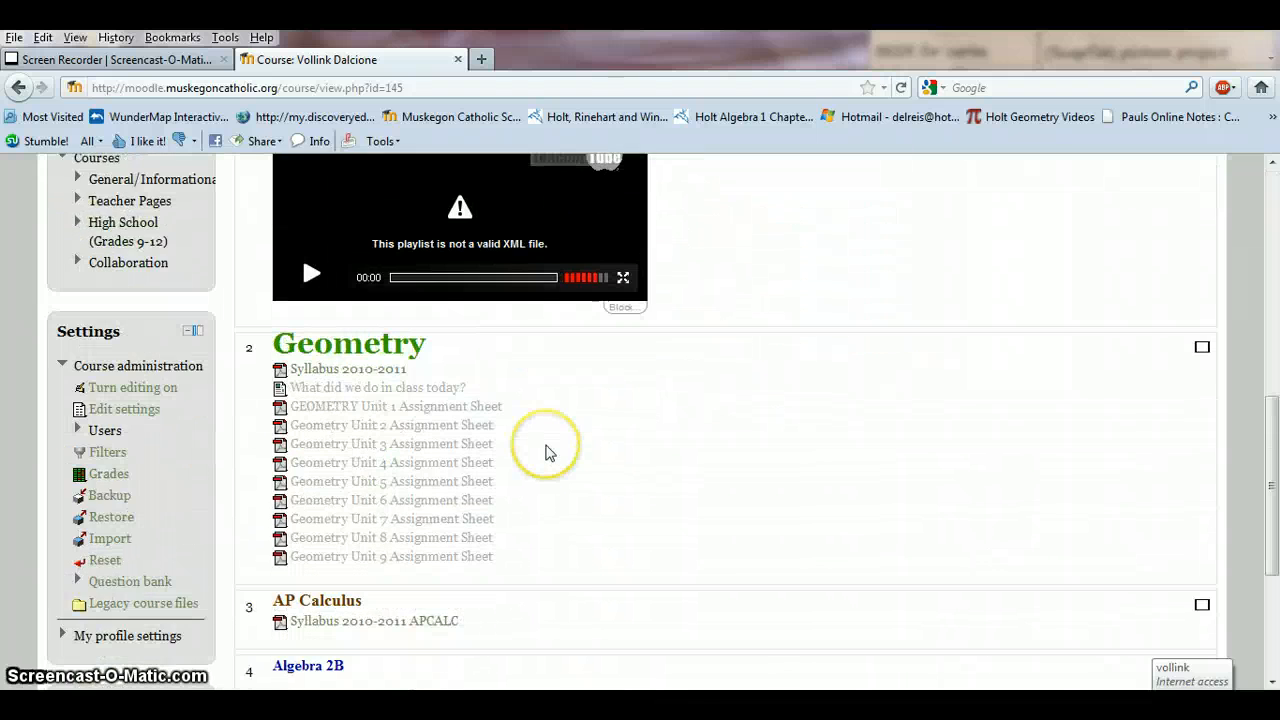
scroll(558, 470, "up", 12)
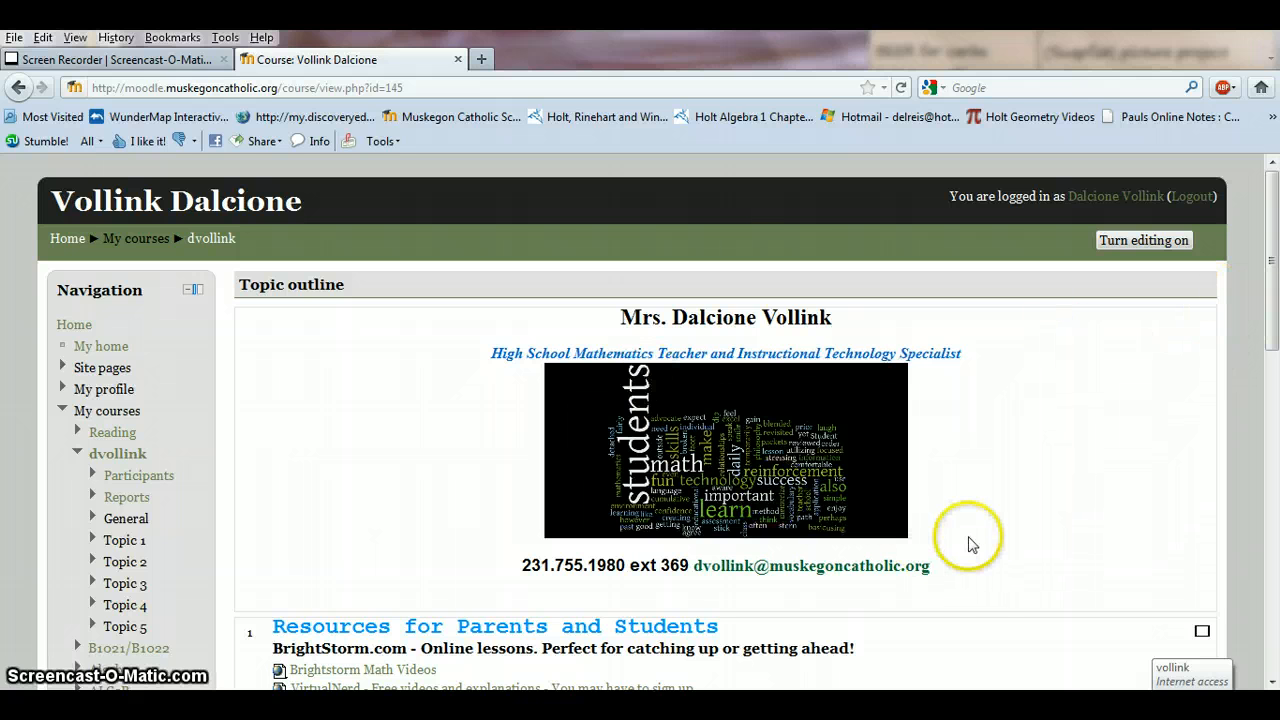
left_click(1146, 242)
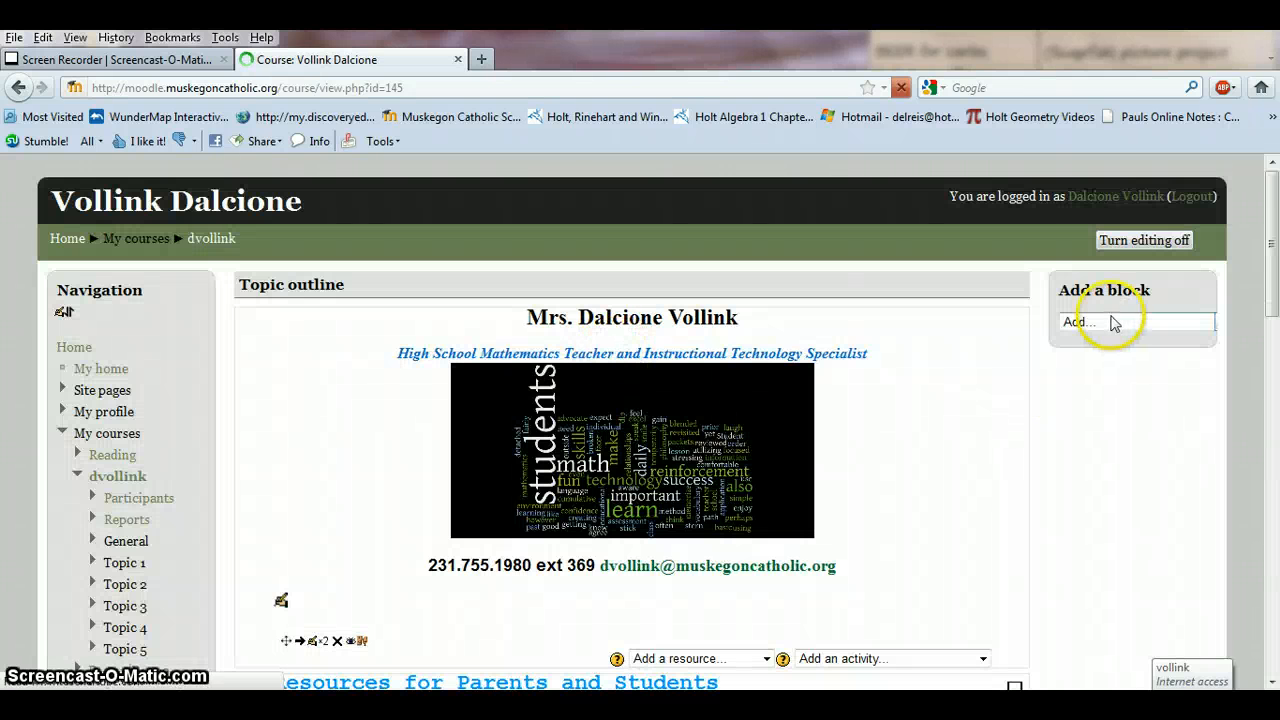
- Move the Brightstorm Math Videos link to the end of Resources for Parents and Students, and return it to the top of the links
scroll(849, 491, "down", 2)
scroll(849, 491, "down", 6)
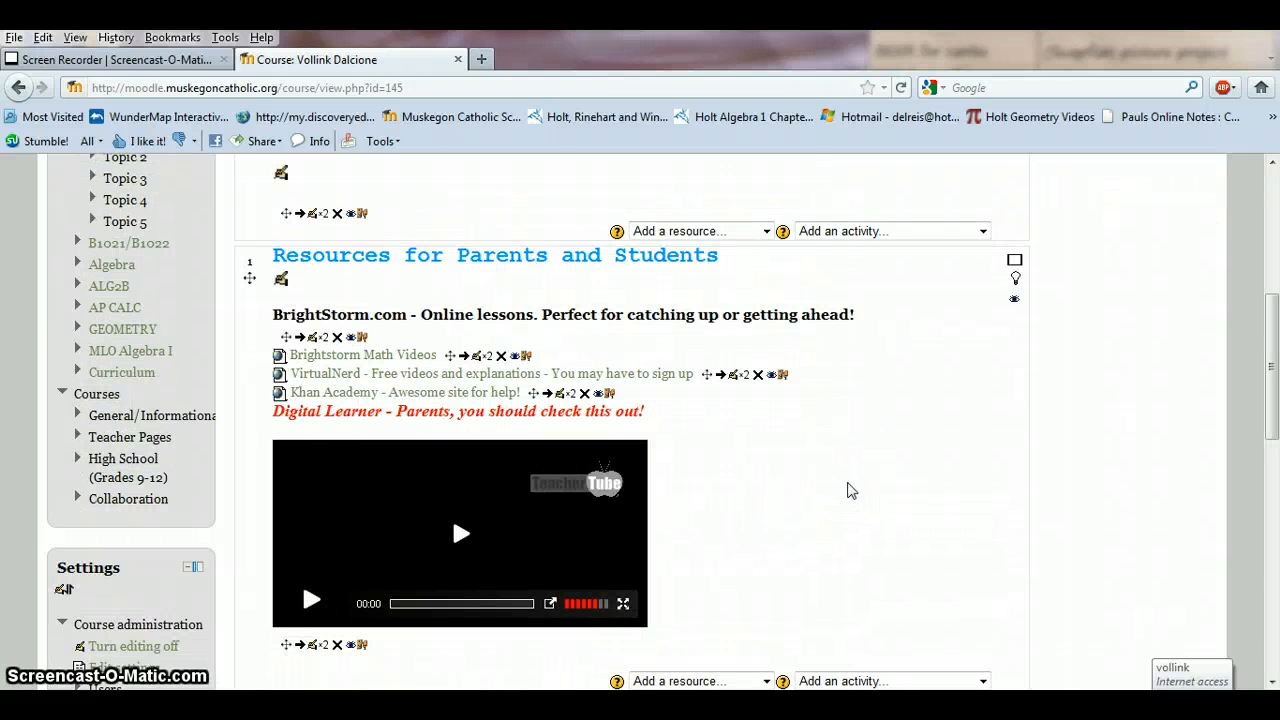
scroll(848, 492, "up", 4)
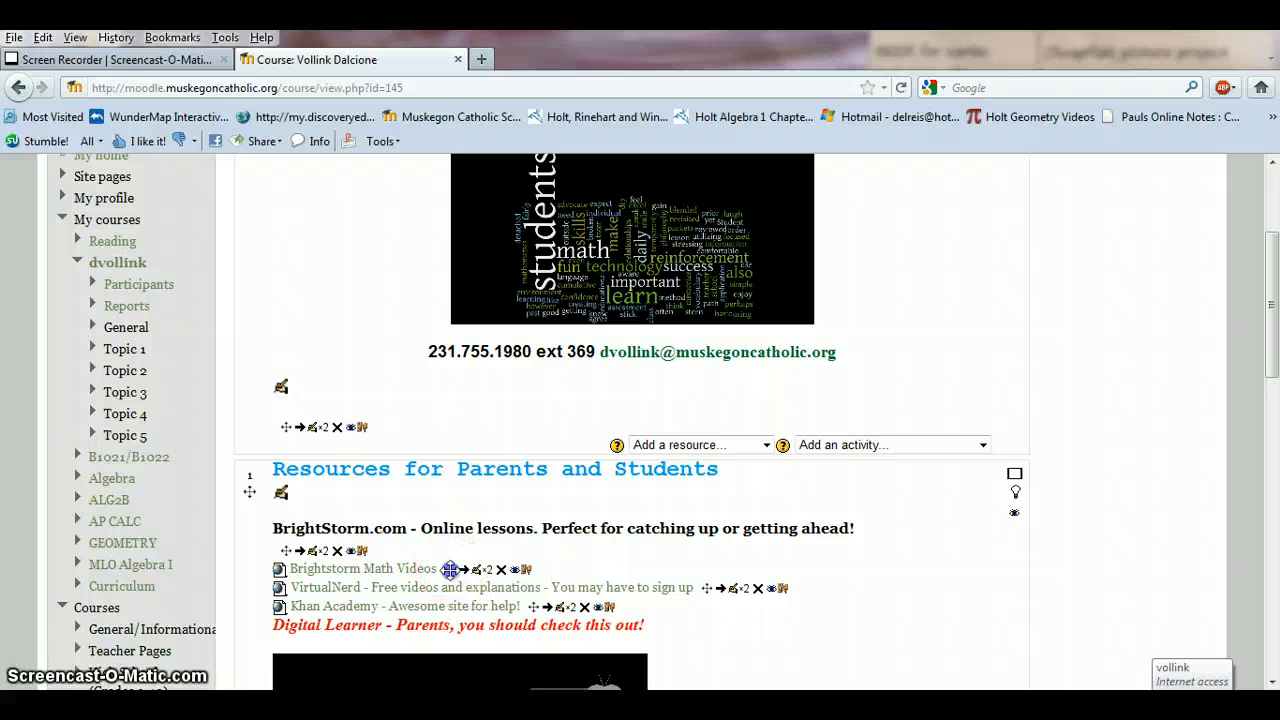
mouse_move(450, 569)
left_mouse_down()
mouse_move(443, 500)
mouse_move(457, 443)
mouse_move(458, 577)
left_mouse_up()
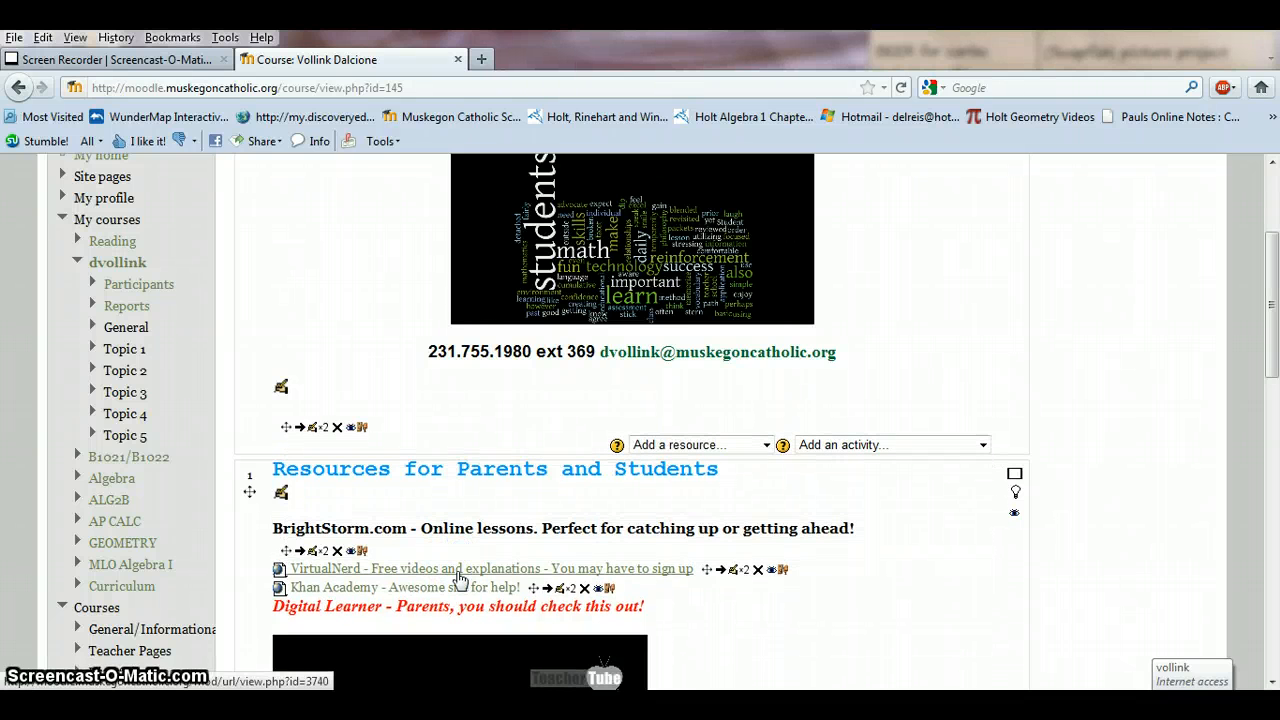
scroll(440, 545, "down", 5)
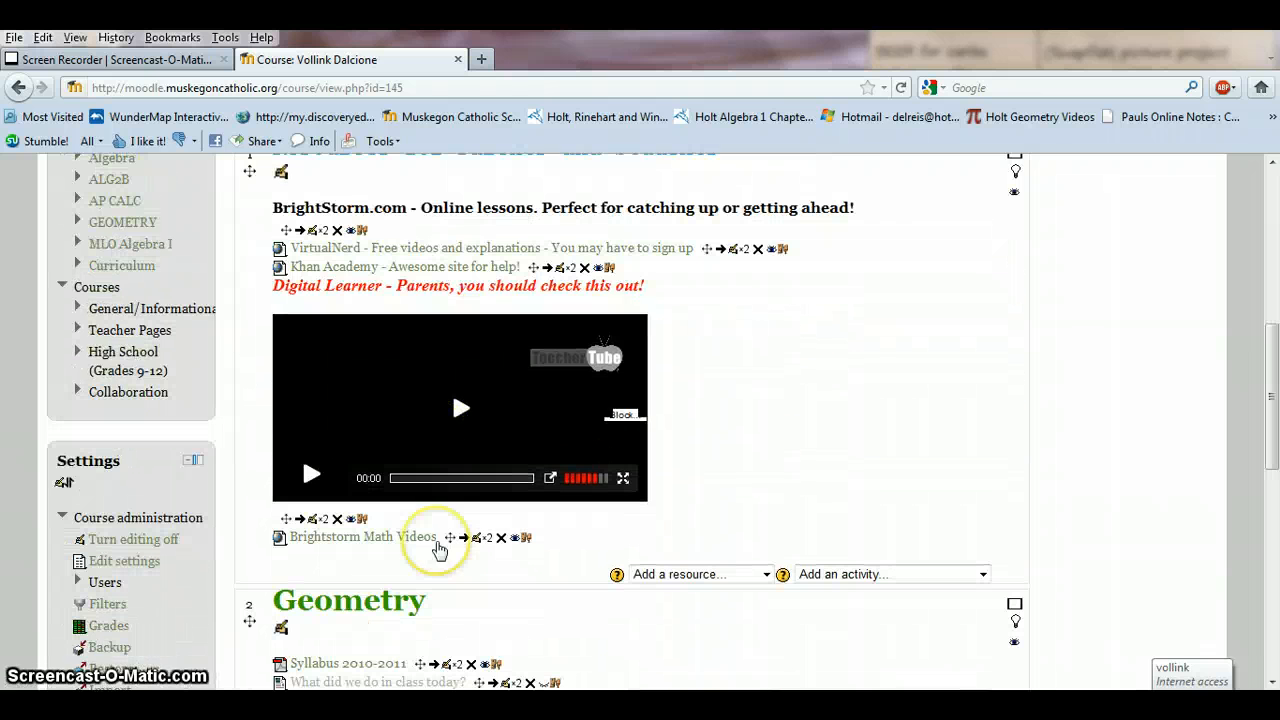
left_click_drag(450, 537, 443, 249)
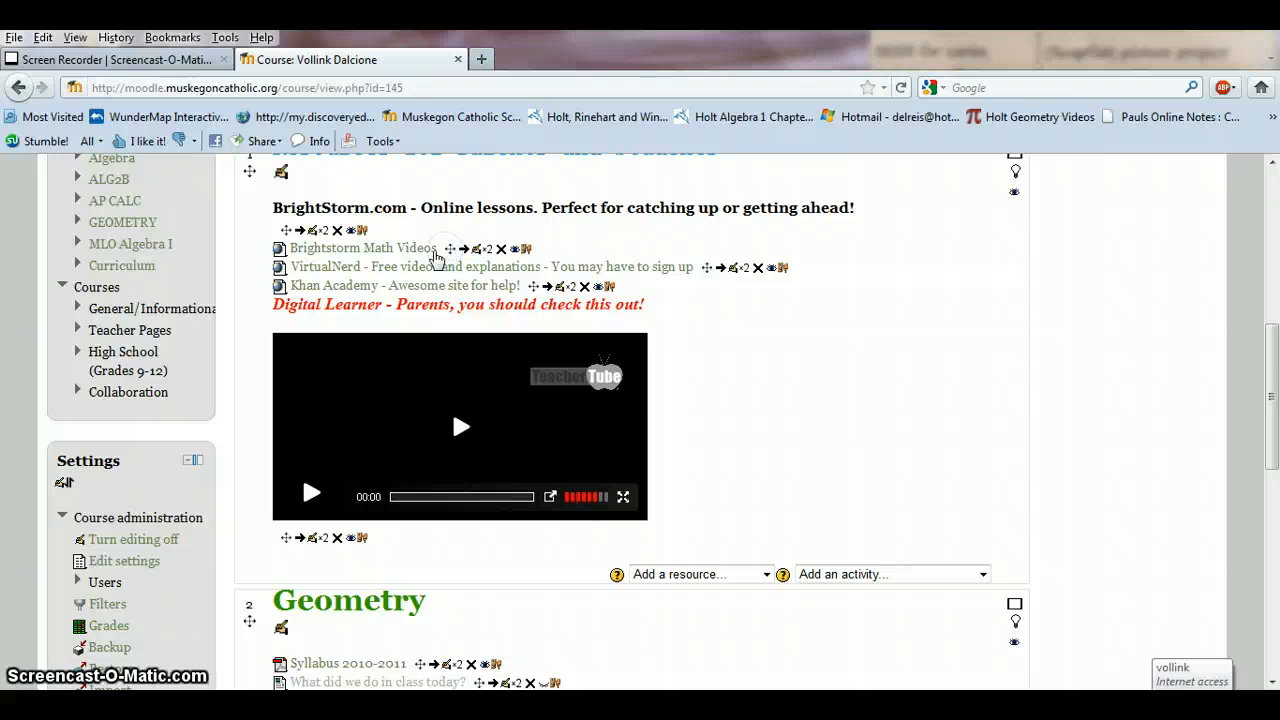
- Indent the Brightstorm Math Videos link one level and restore its original indentation
scroll(680, 380, "up", 2)
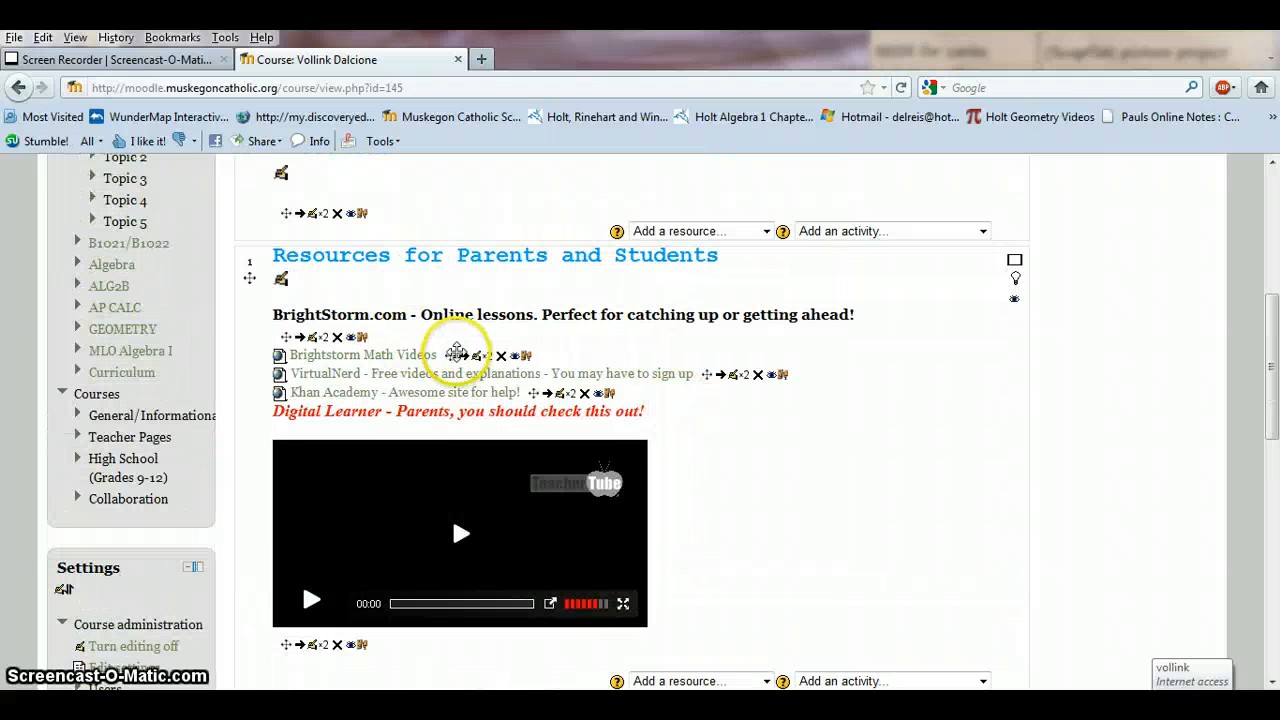
left_click(465, 358)
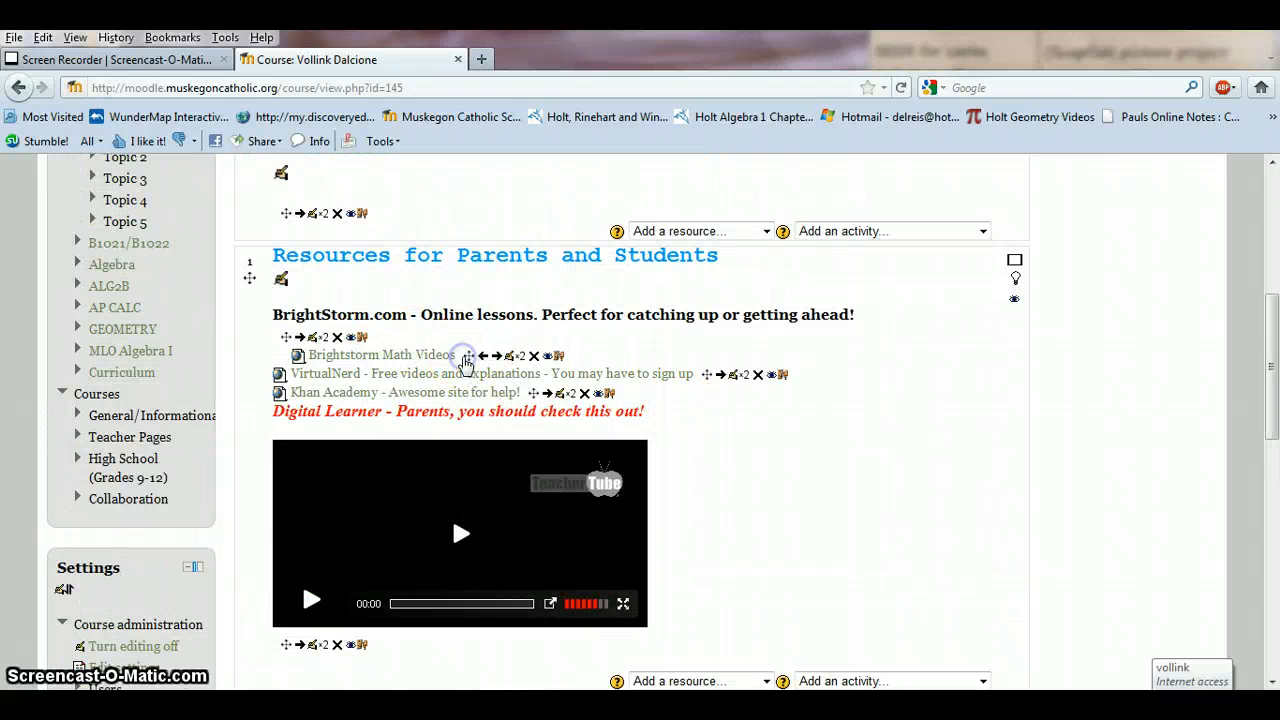
left_click(483, 357)
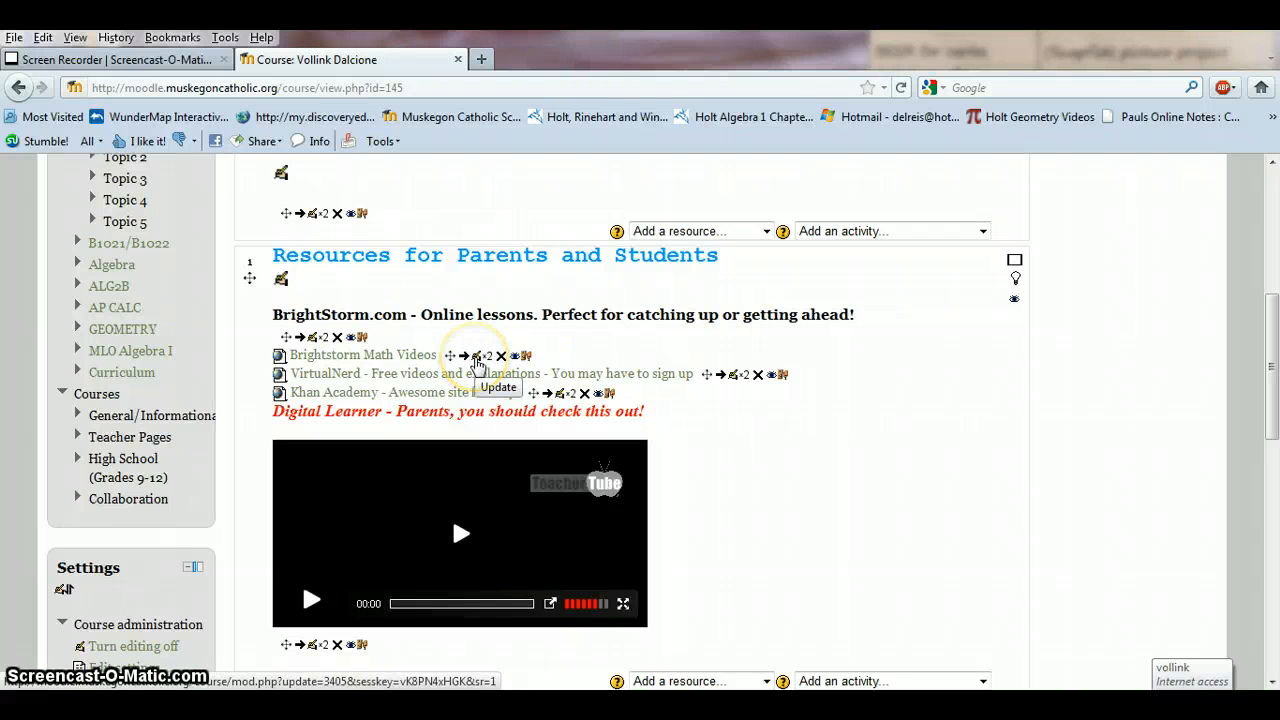
- Examine the name, description, external URL and display options of the Brightstorm Math Videos link, and return to the course without saving
left_click(476, 359)
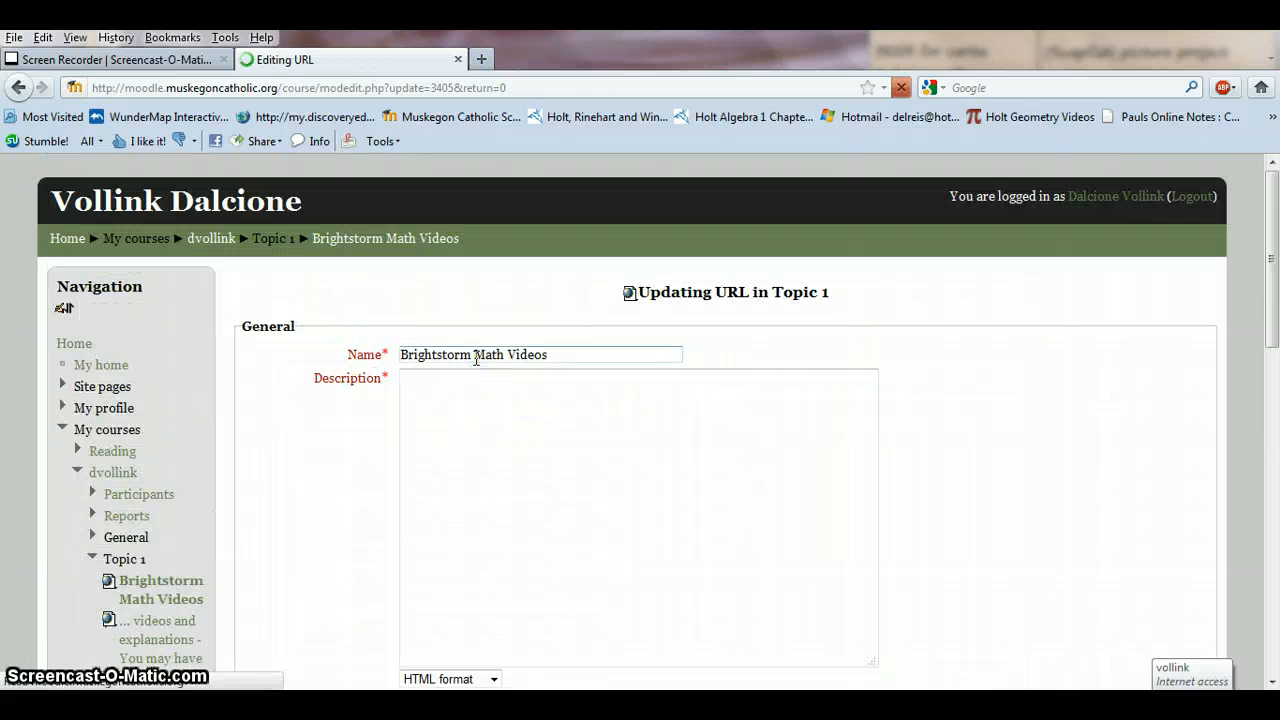
left_click(509, 437)
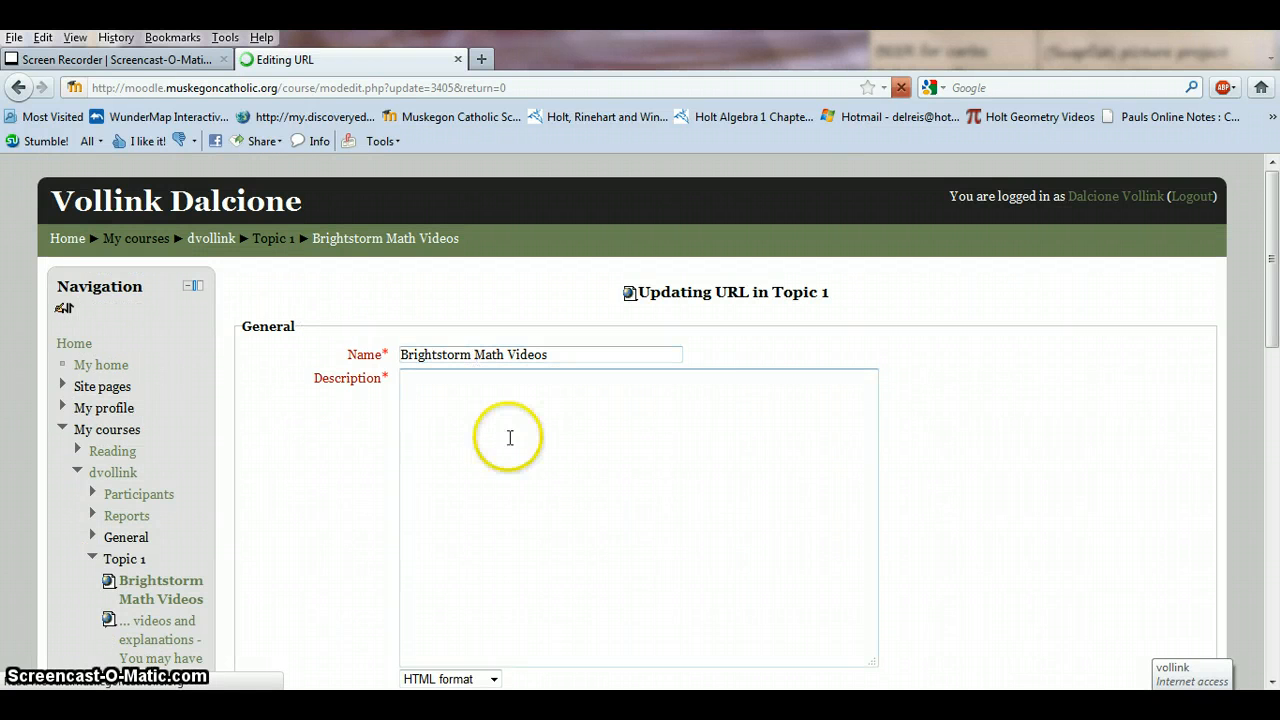
scroll(509, 463, "down", 4)
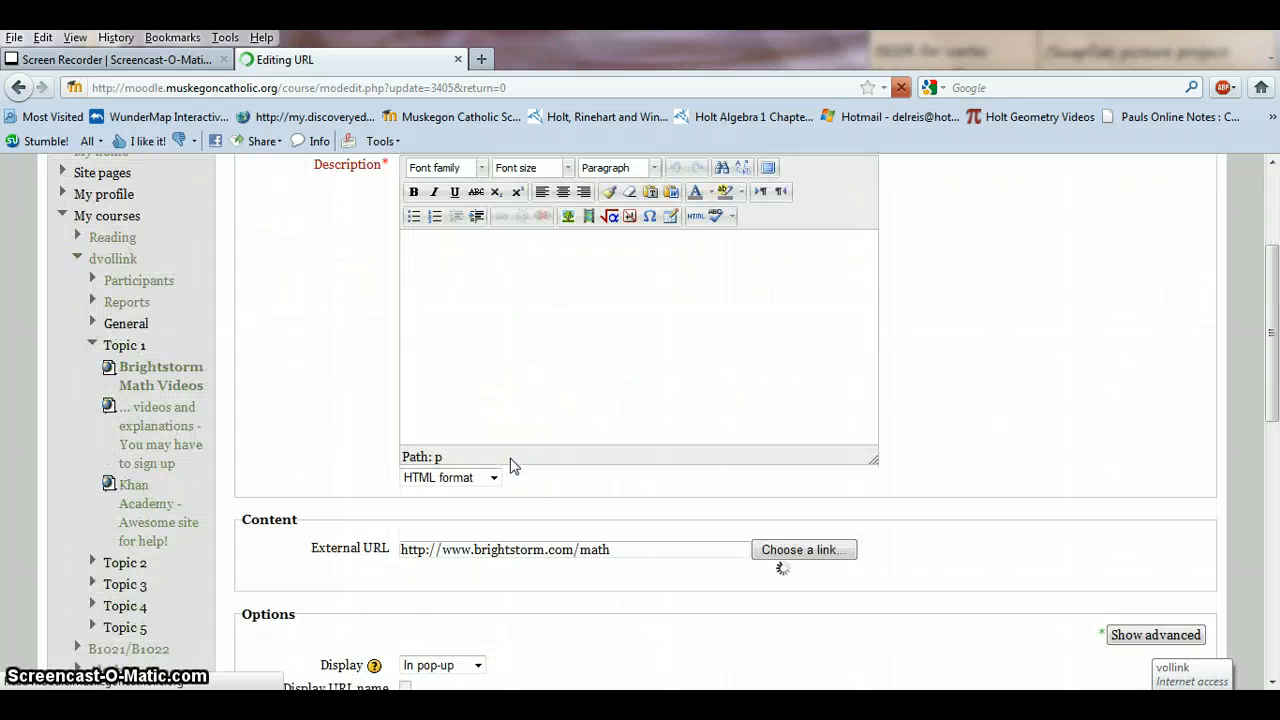
scroll(509, 463, "down", 4)
scroll(509, 466, "up", 6)
scroll(511, 466, "down", 2)
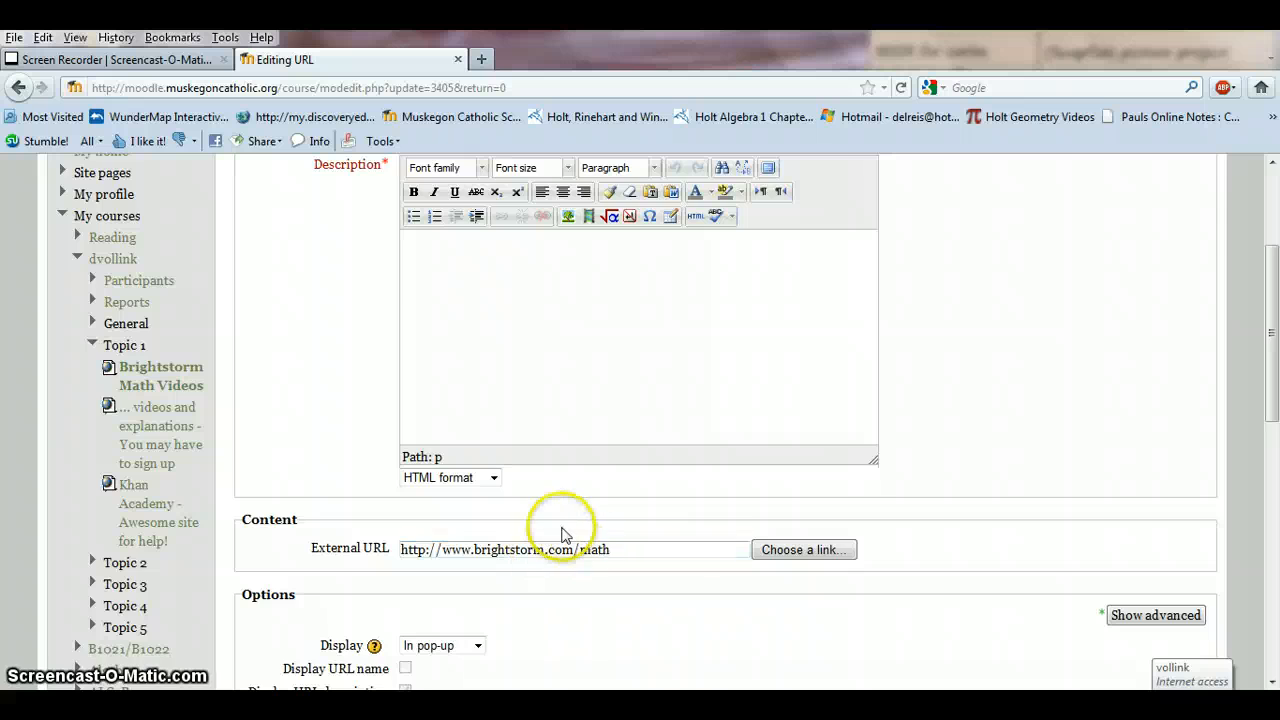
scroll(560, 530, "up", 4)
left_click(18, 88)
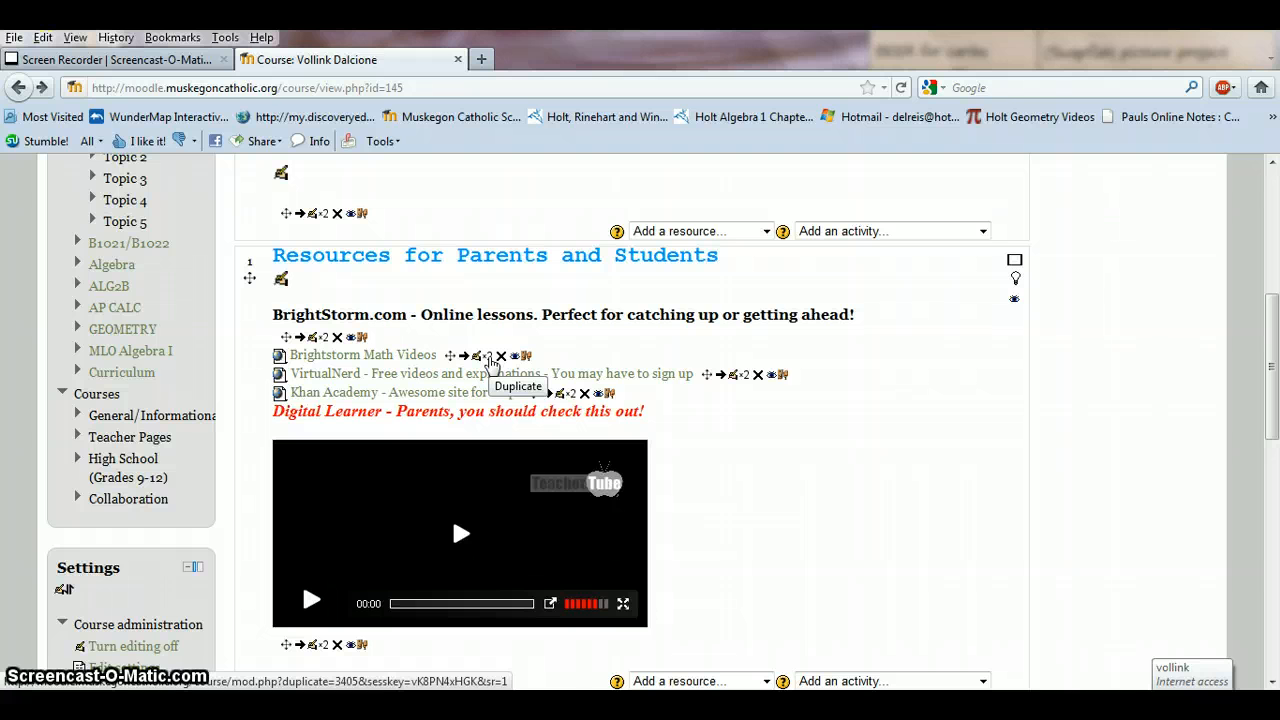
- Duplicate the Brightstorm Math Videos link and return to the course page
left_click(490, 360)
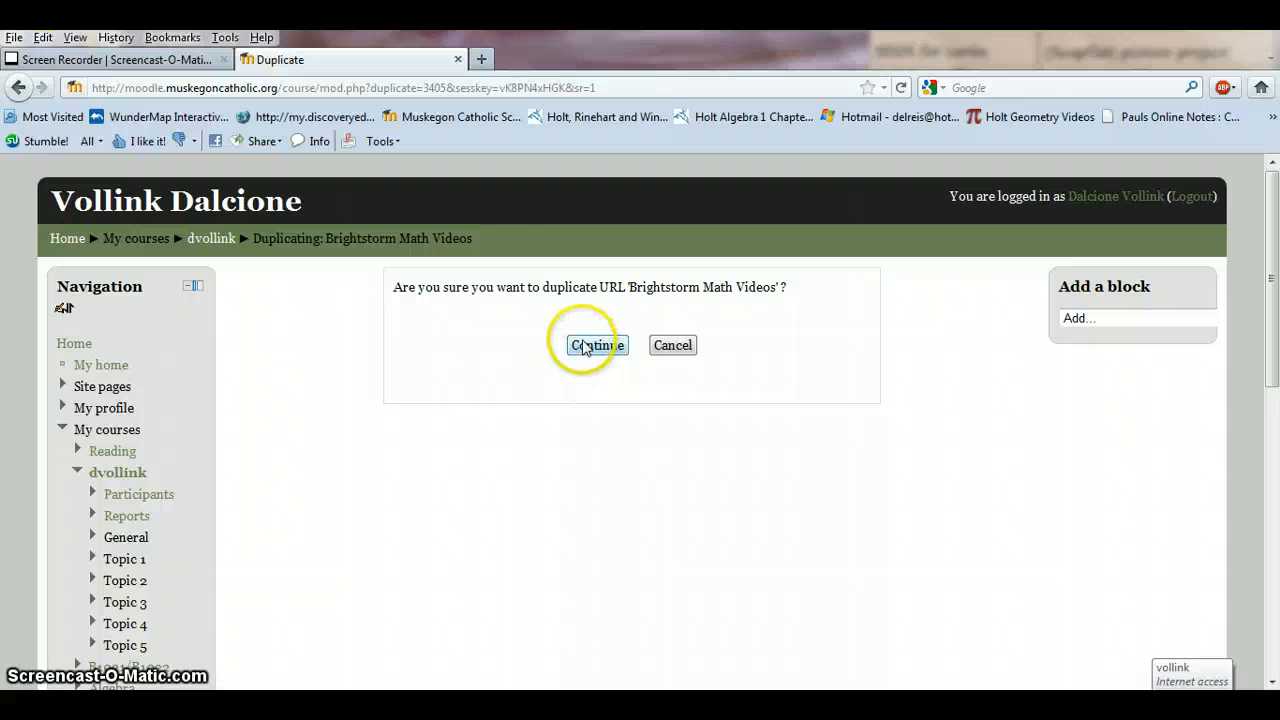
left_click(585, 347)
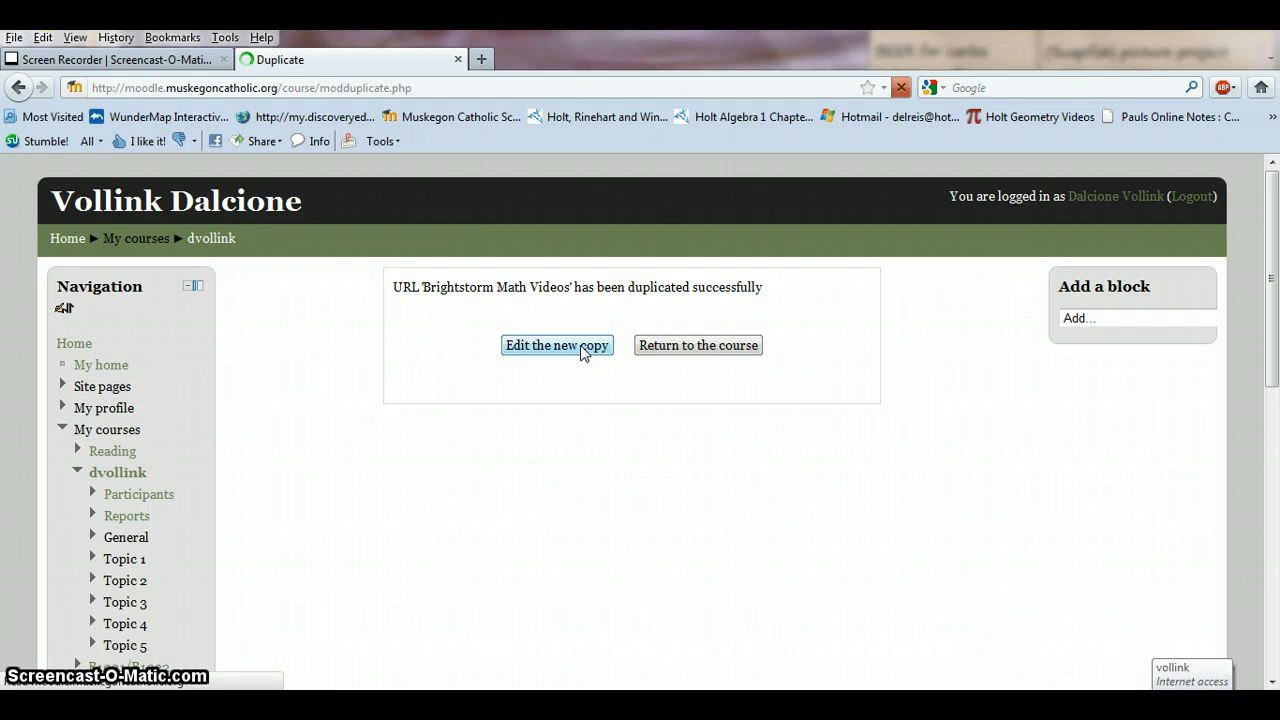
left_click(712, 348)
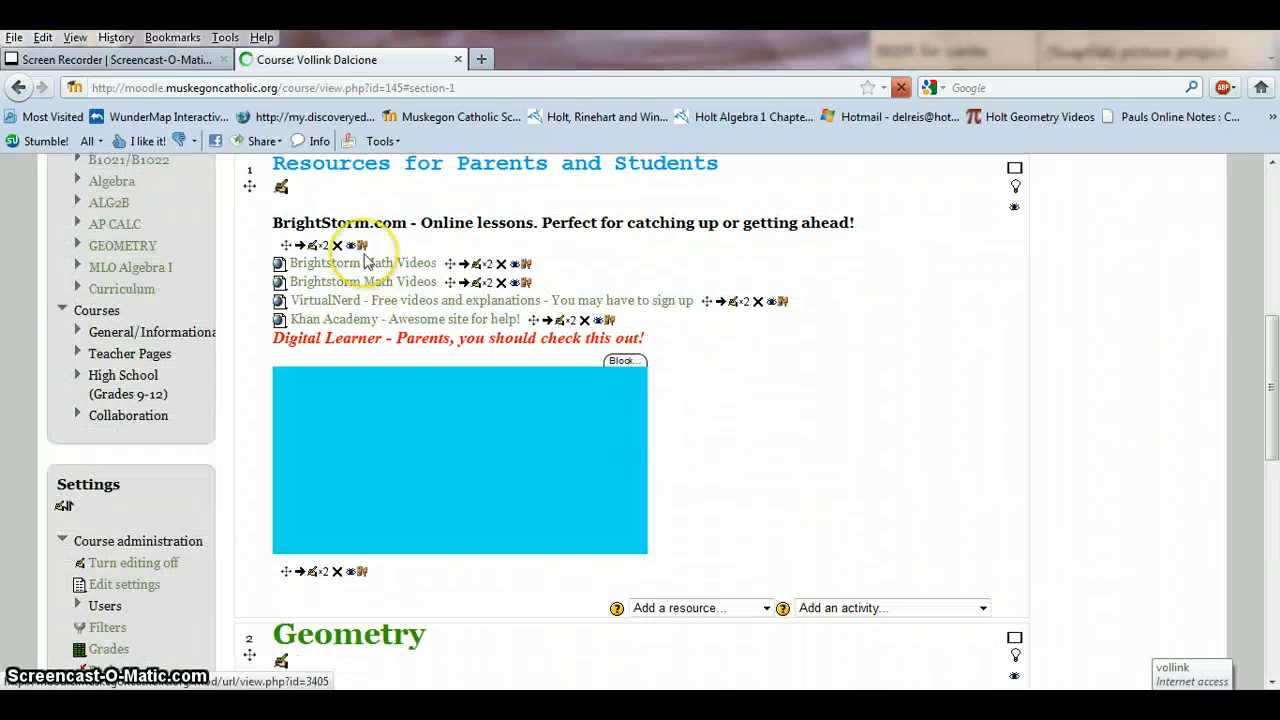
- Open the settings of the duplicated Brightstorm Math Videos link and go back to the course page without changing them
left_click(478, 285)
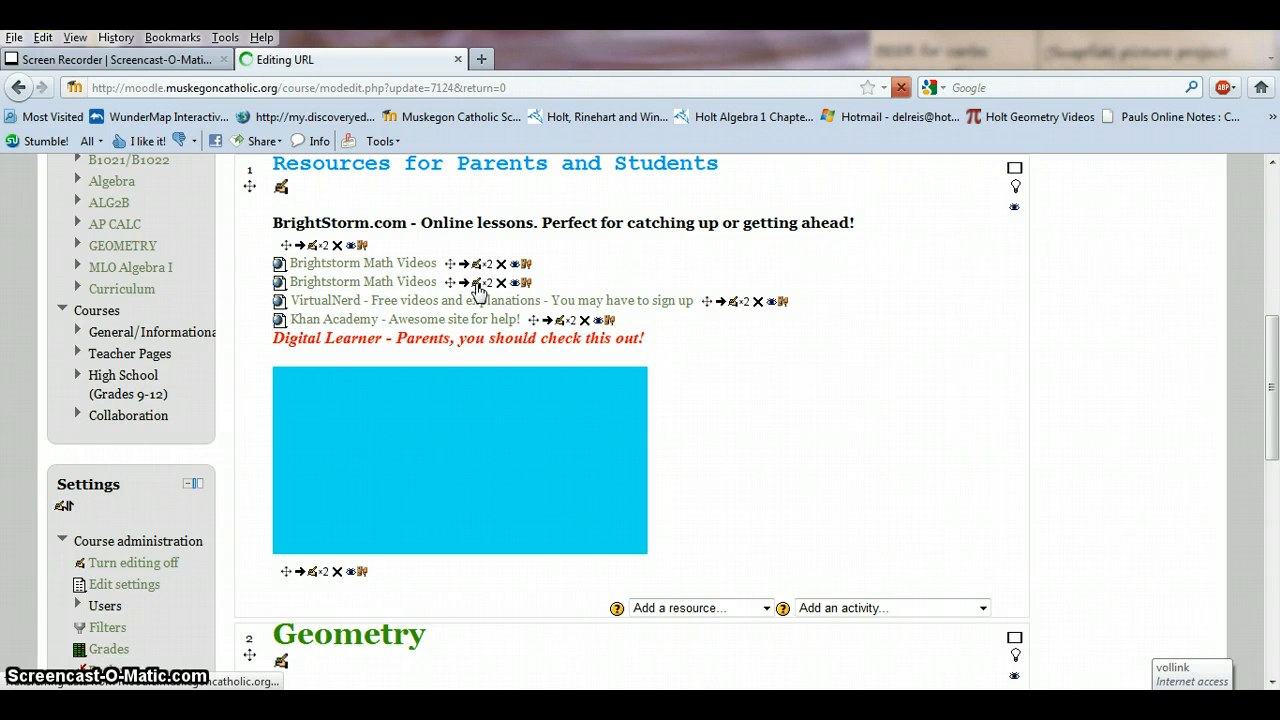
left_click(562, 352)
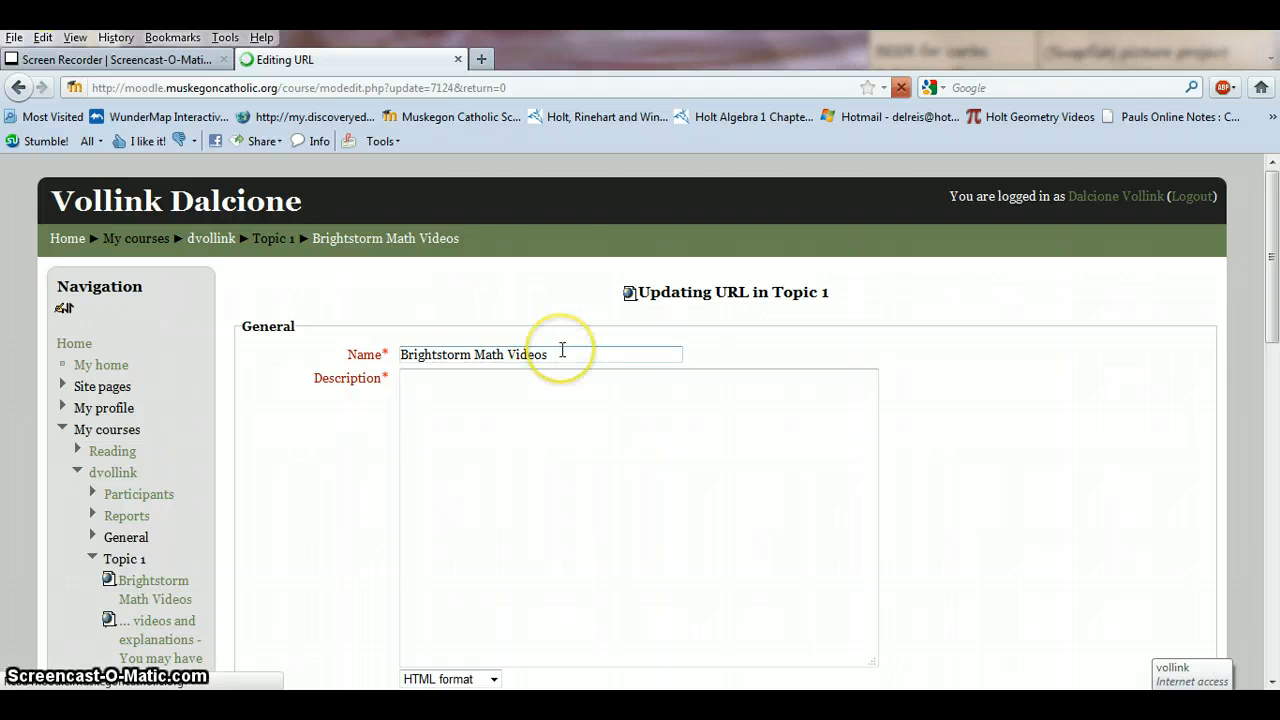
left_click(15, 90)
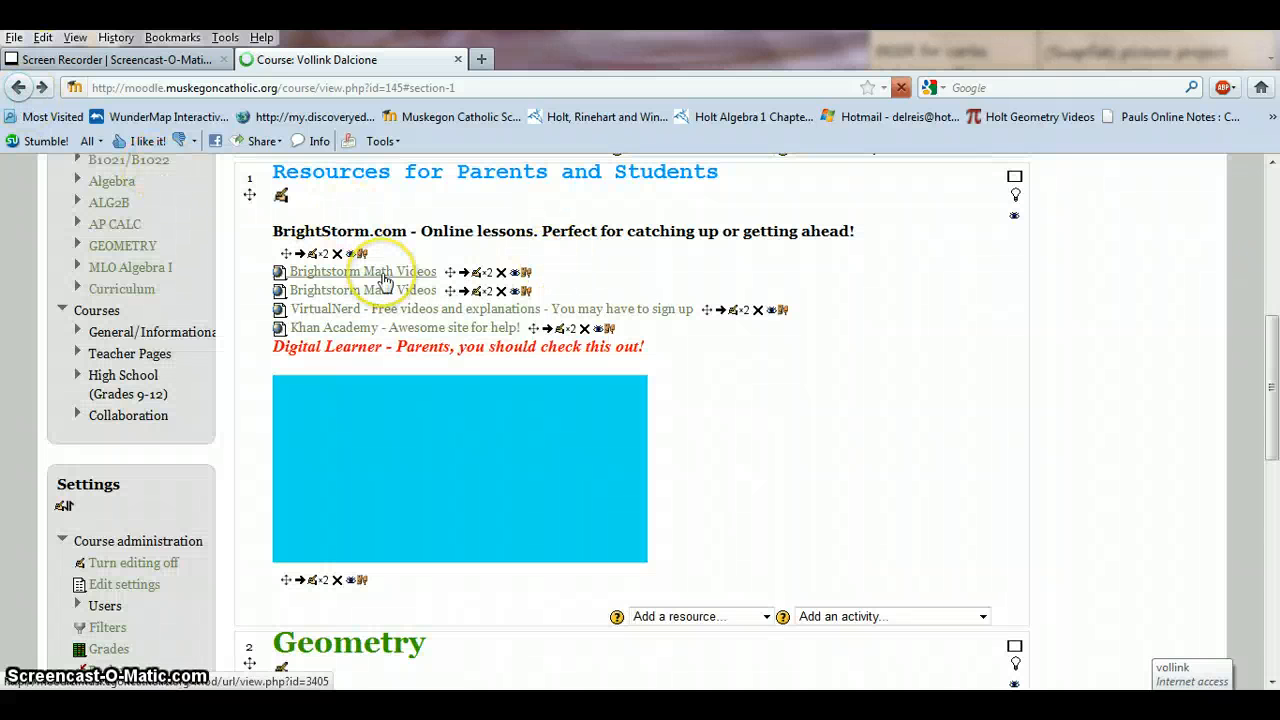
- Delete the second Brightstorm Math Videos link and confirm its removal
left_click(500, 292)
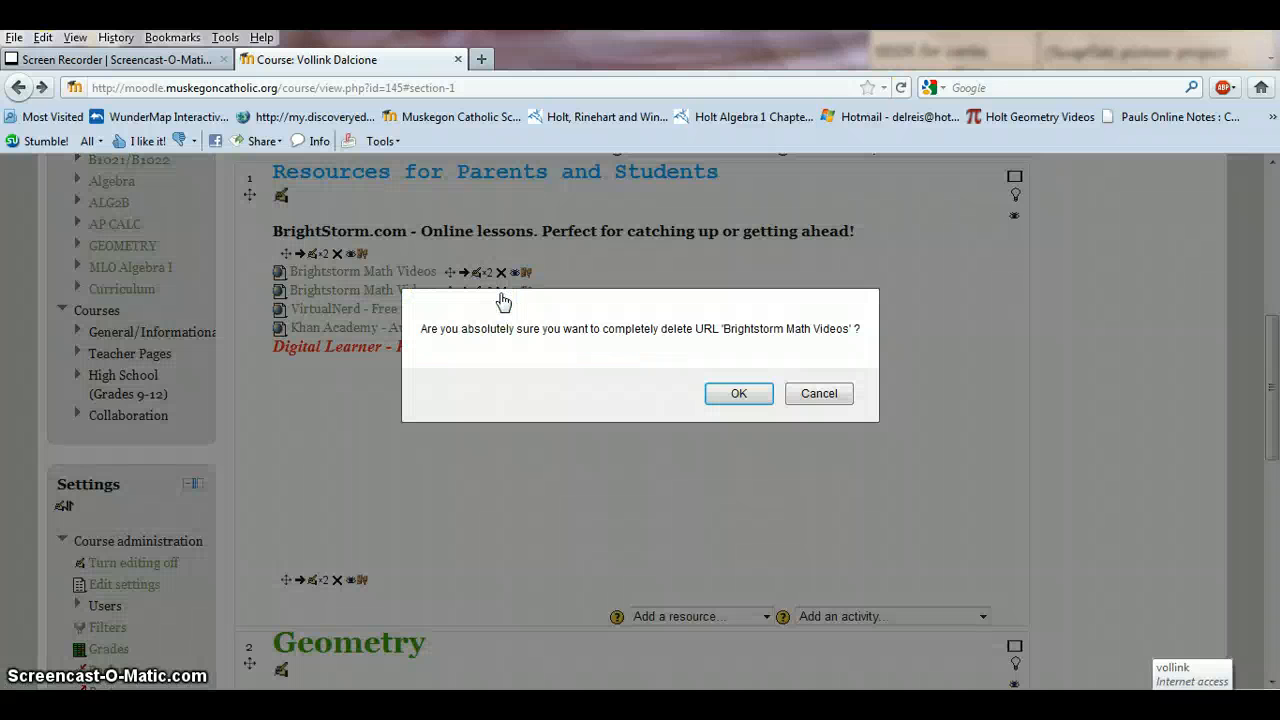
left_click(728, 399)
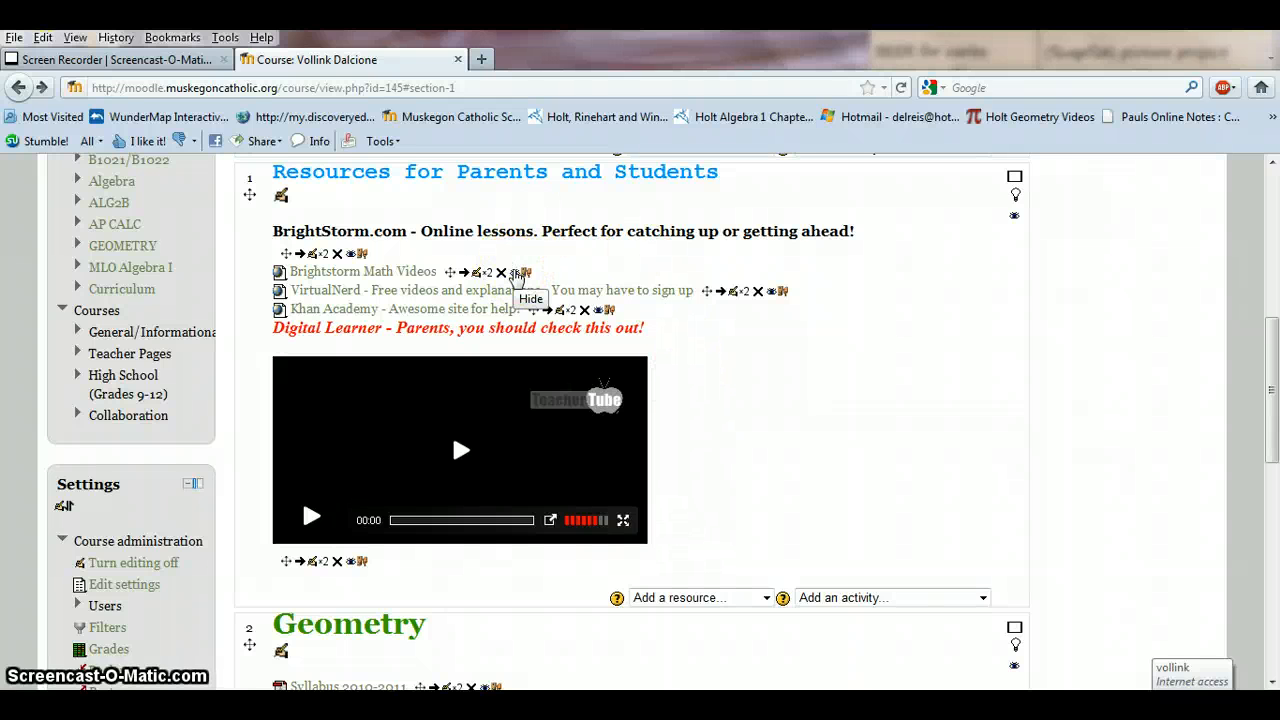
- Hide the Brightstorm Math Videos link from students and make it visible again
left_click(517, 275)
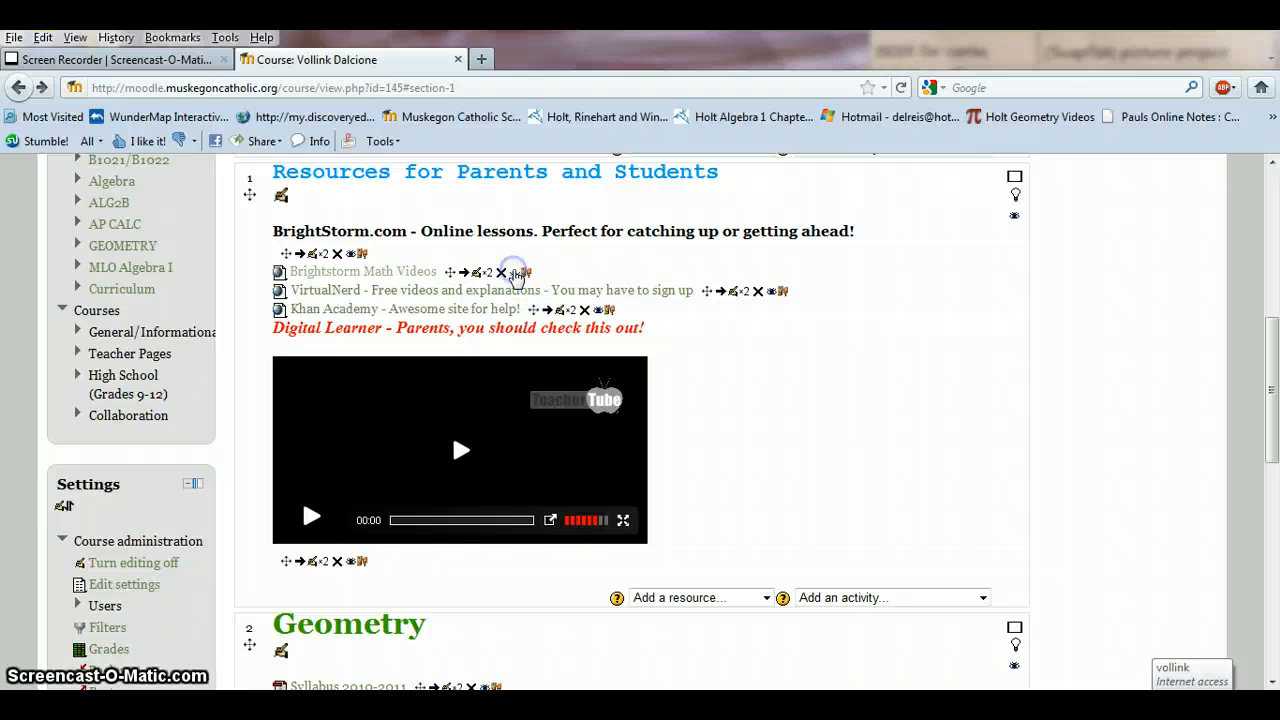
left_click(404, 255)
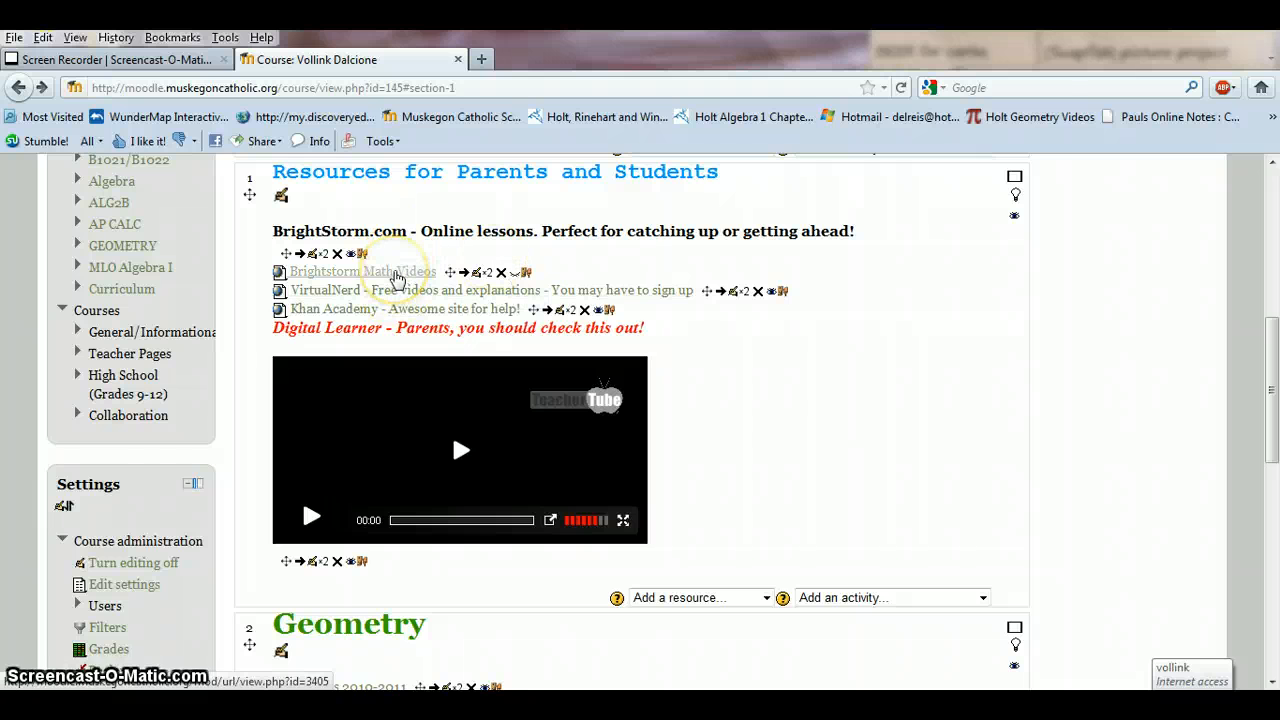
left_click(514, 273)
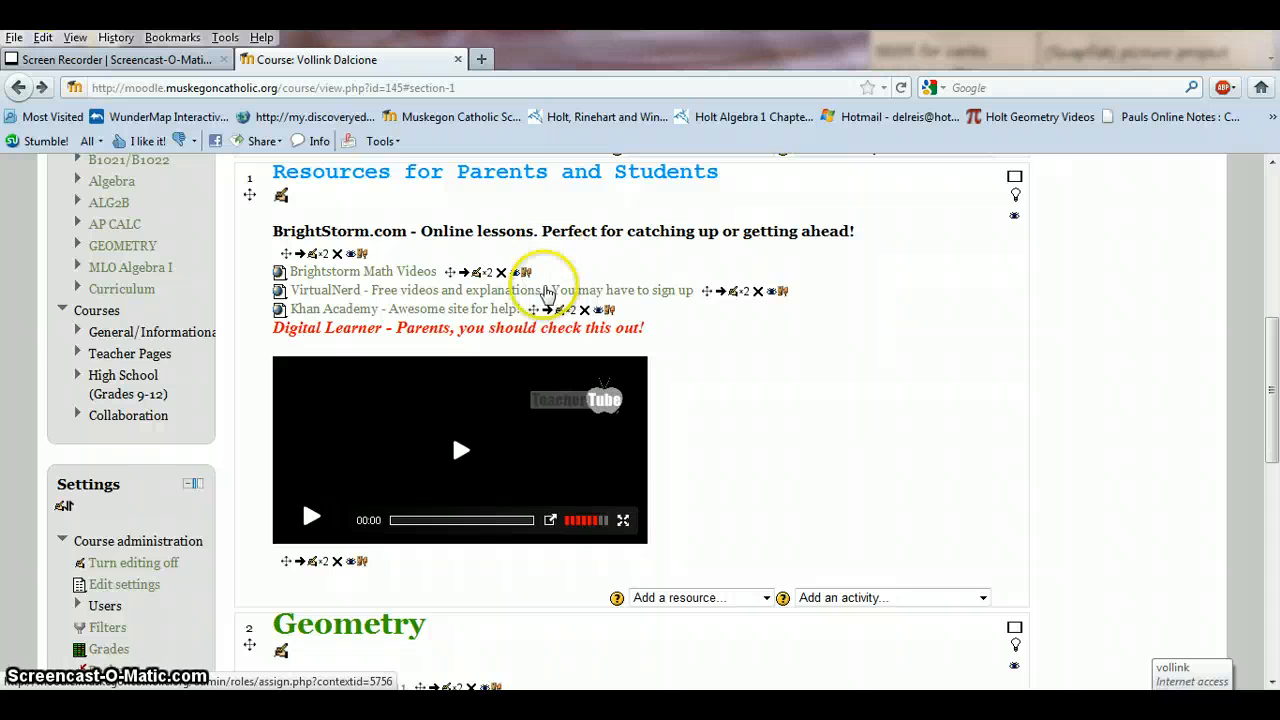
- Add a File resource to Topic 1, naming it "name" and describing it as "demo file"
scroll(785, 513, "down", 2)
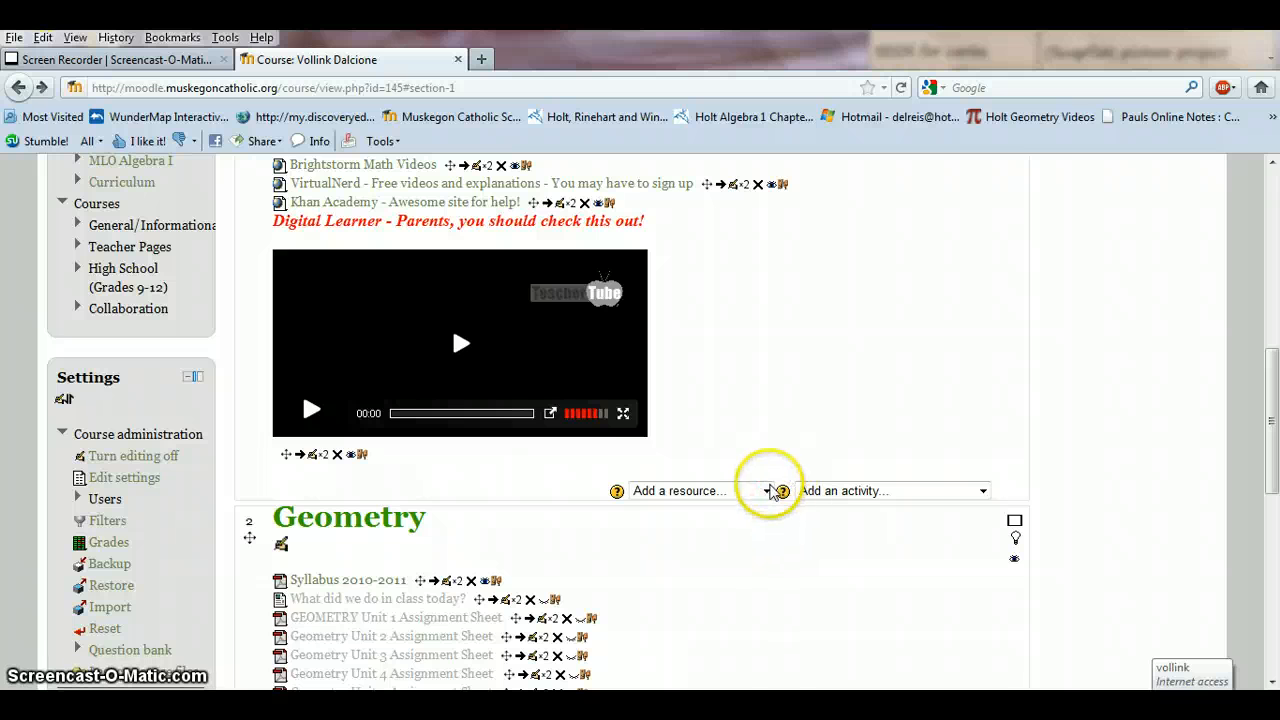
left_click(767, 491)
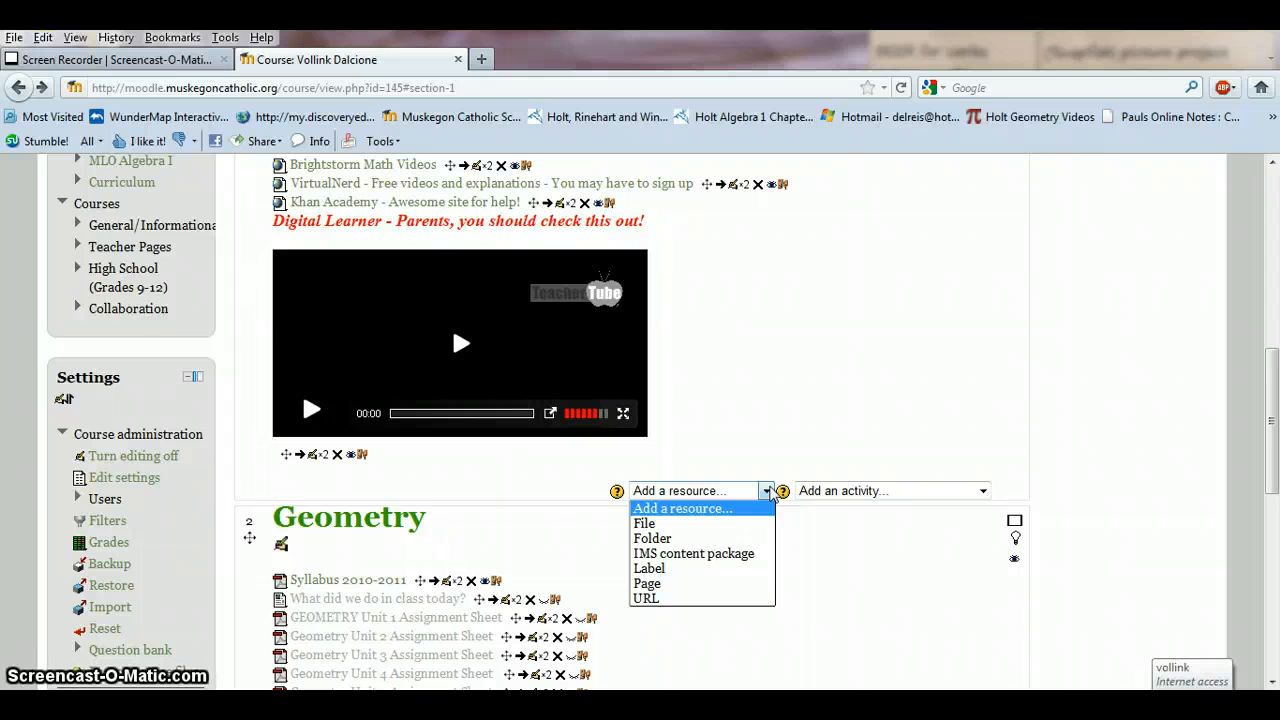
left_click(720, 523)
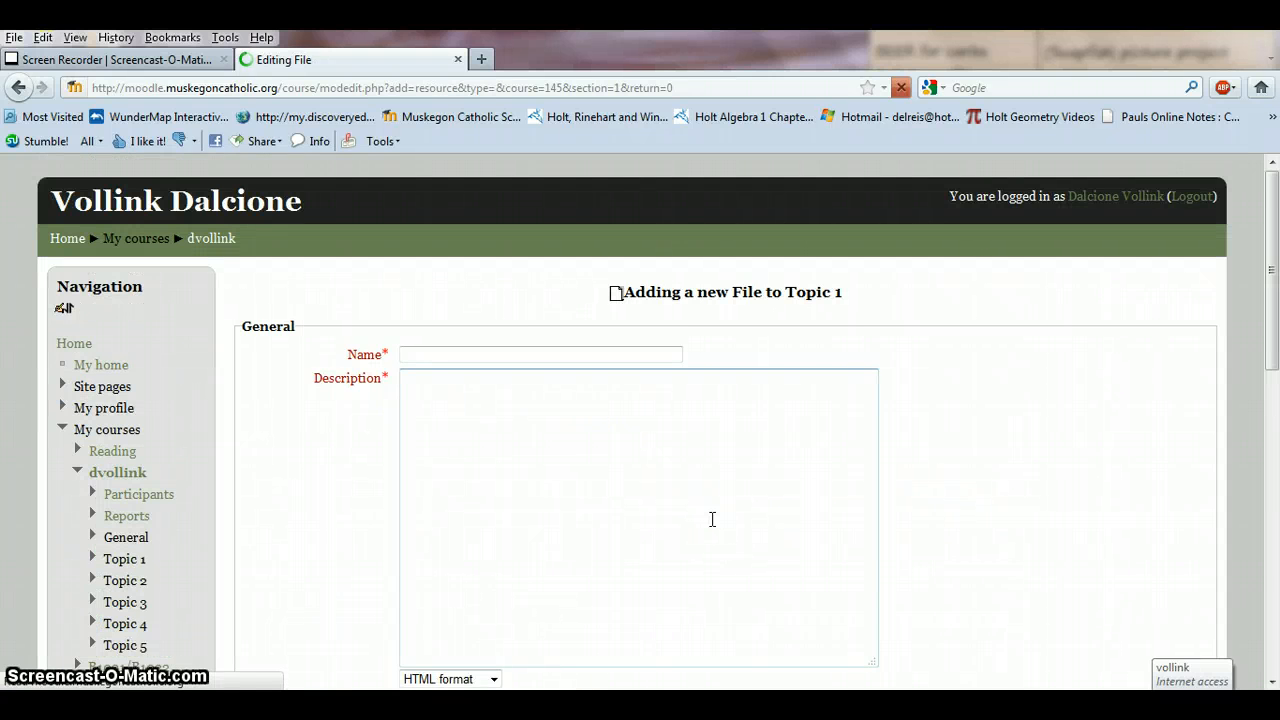
left_click(437, 356)
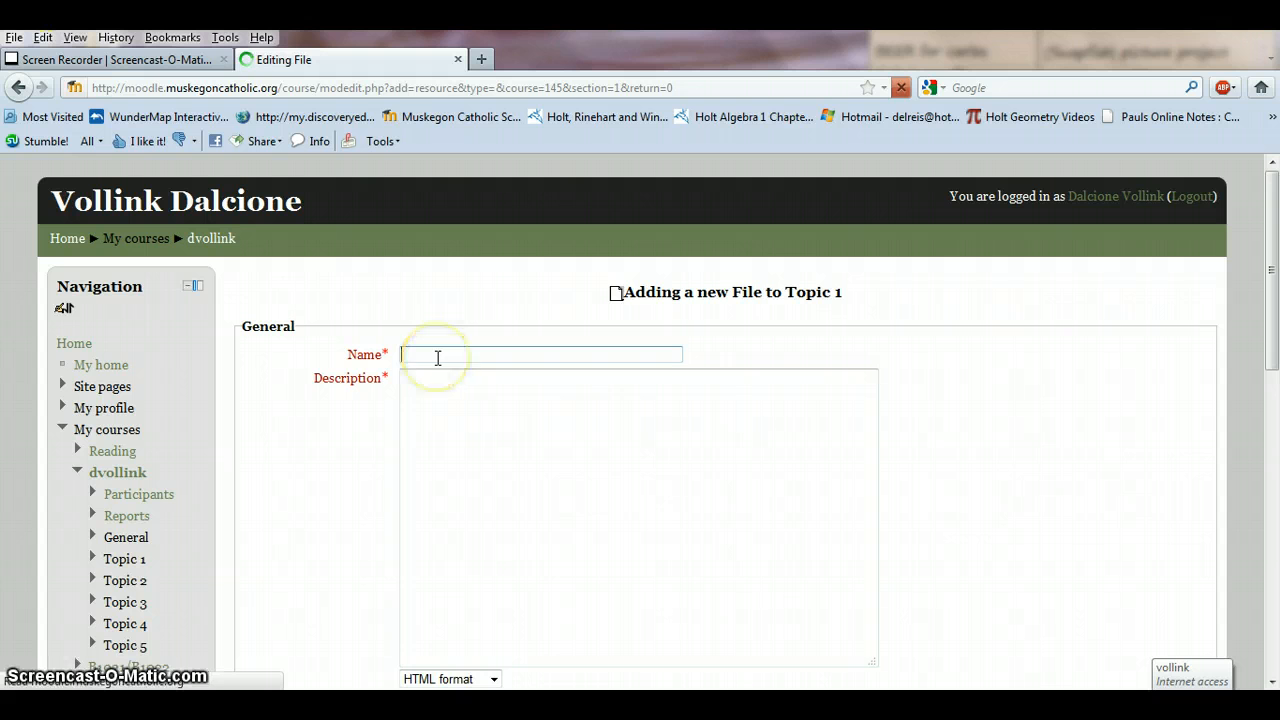
type("name")
left_click(452, 397)
type("demo")
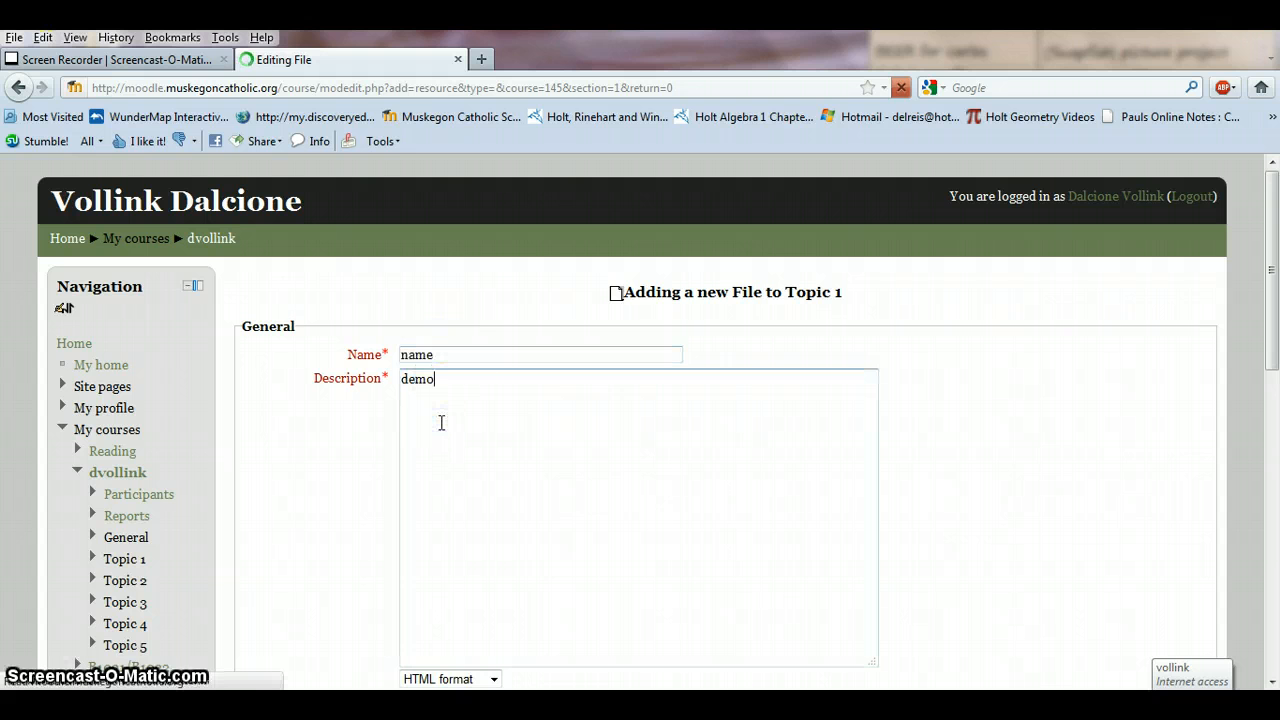
type(" file")
left_click(448, 425)
- Attach the geometry syllabus PDF from the server files, found in the GEOMETRY Unit 1 Assignment Sheet's GEOMETRY subfolder
scroll(448, 425, "down", 4)
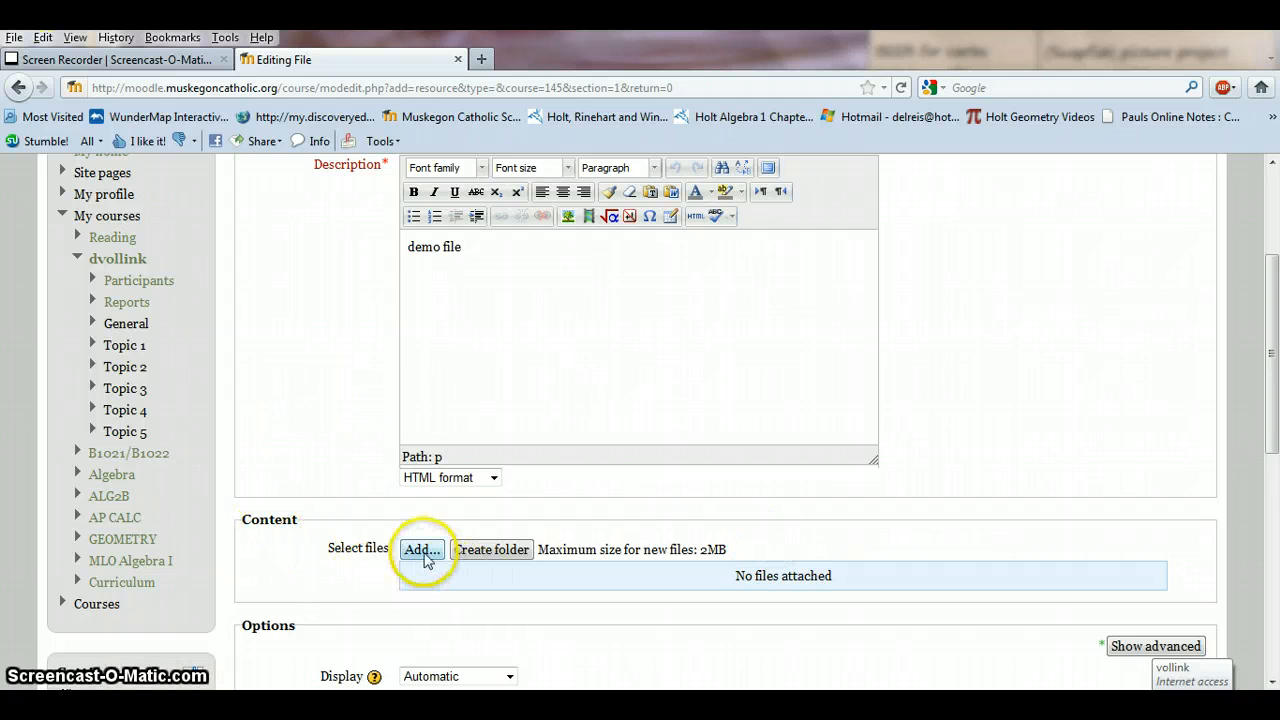
left_click(422, 556)
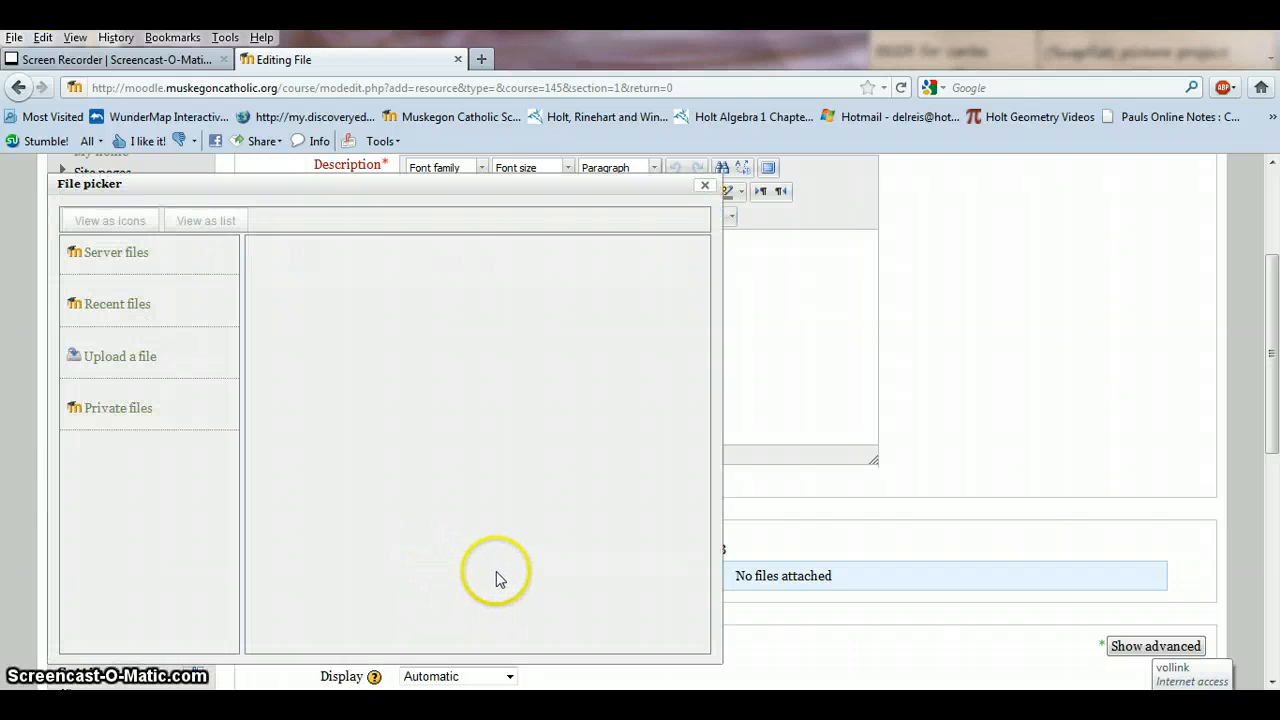
left_click(108, 255)
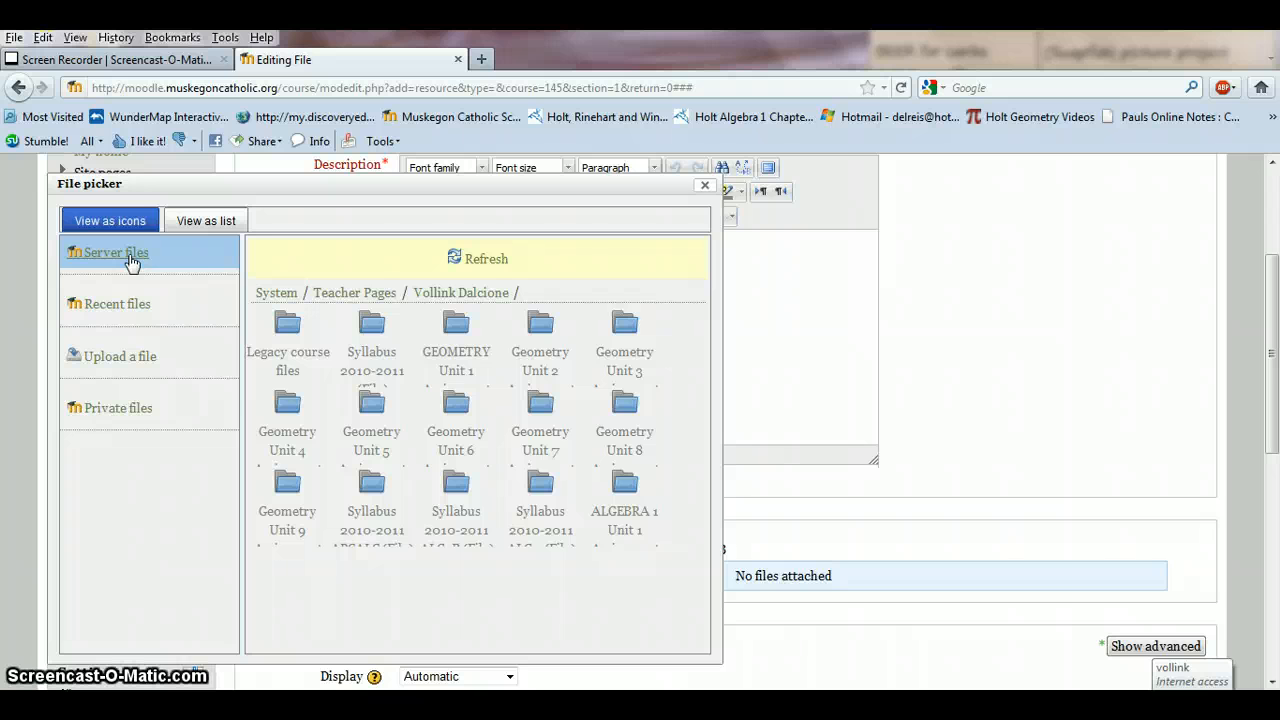
left_click(450, 323)
left_click(292, 343)
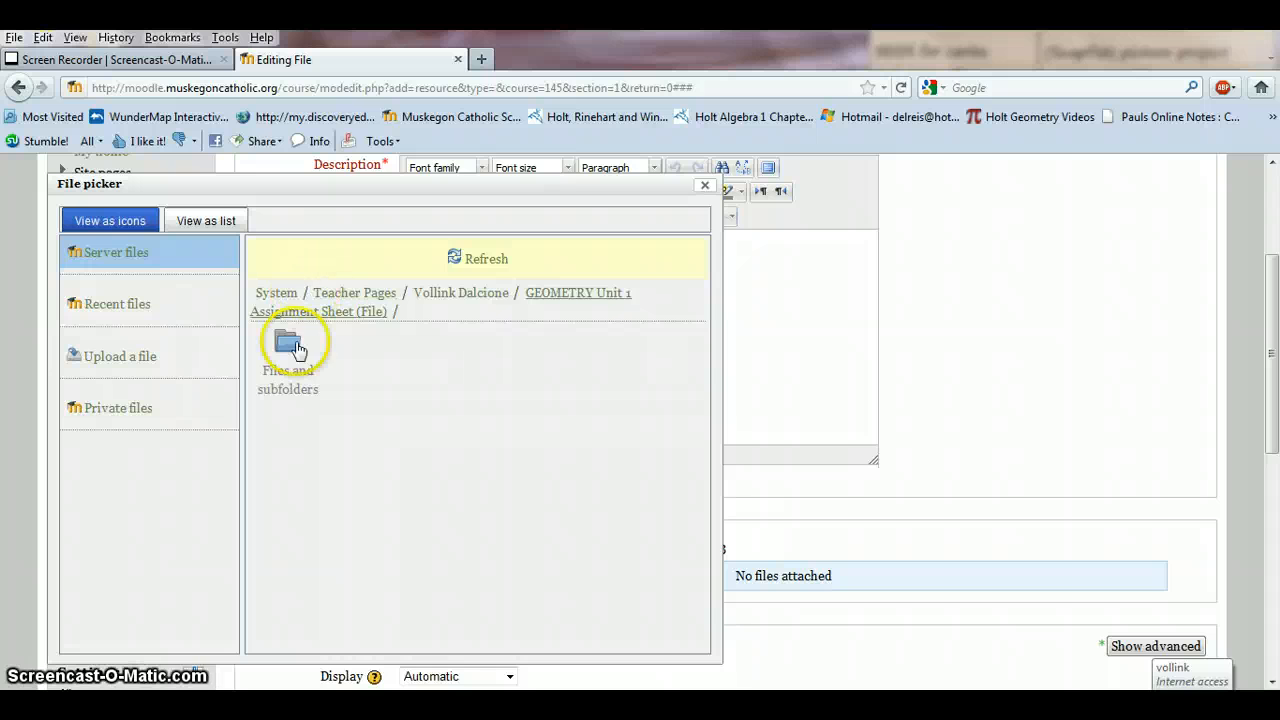
left_click(292, 345)
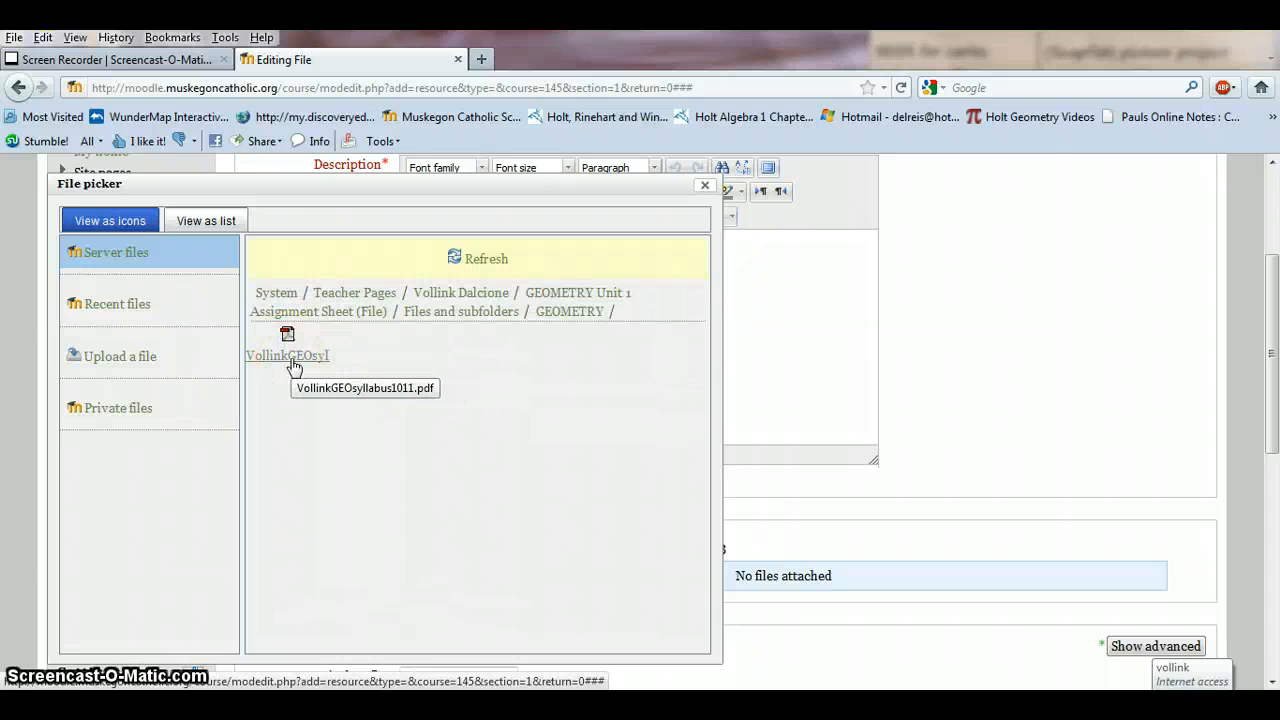
left_click(294, 358)
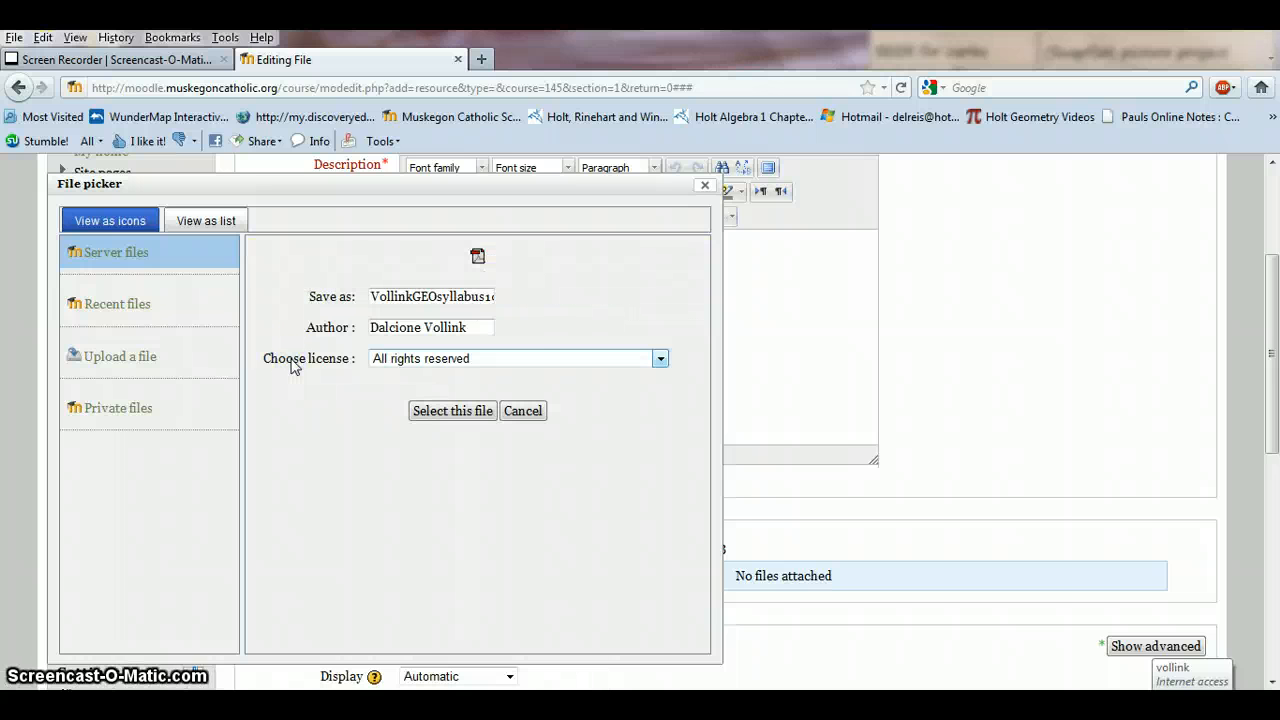
left_click(435, 413)
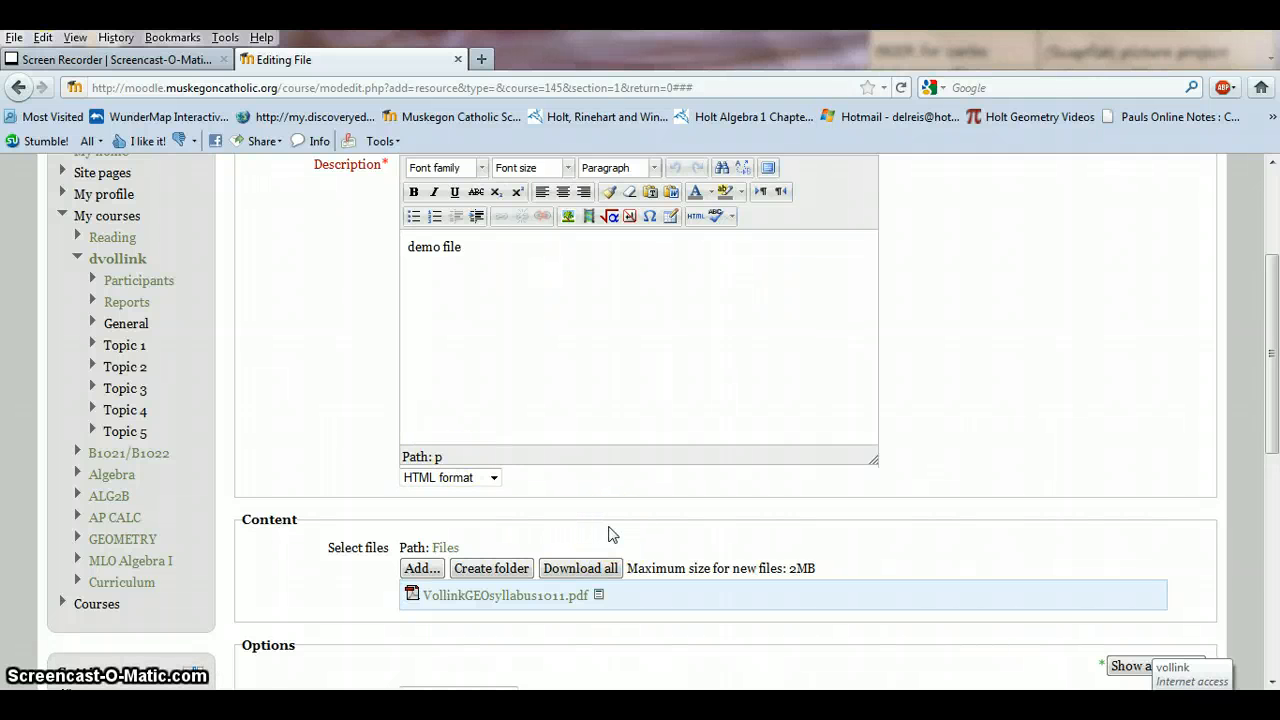
- Look at the file picker's option for uploading a file from the computer, and close the picker without adding anything
scroll(613, 534, "up", 4)
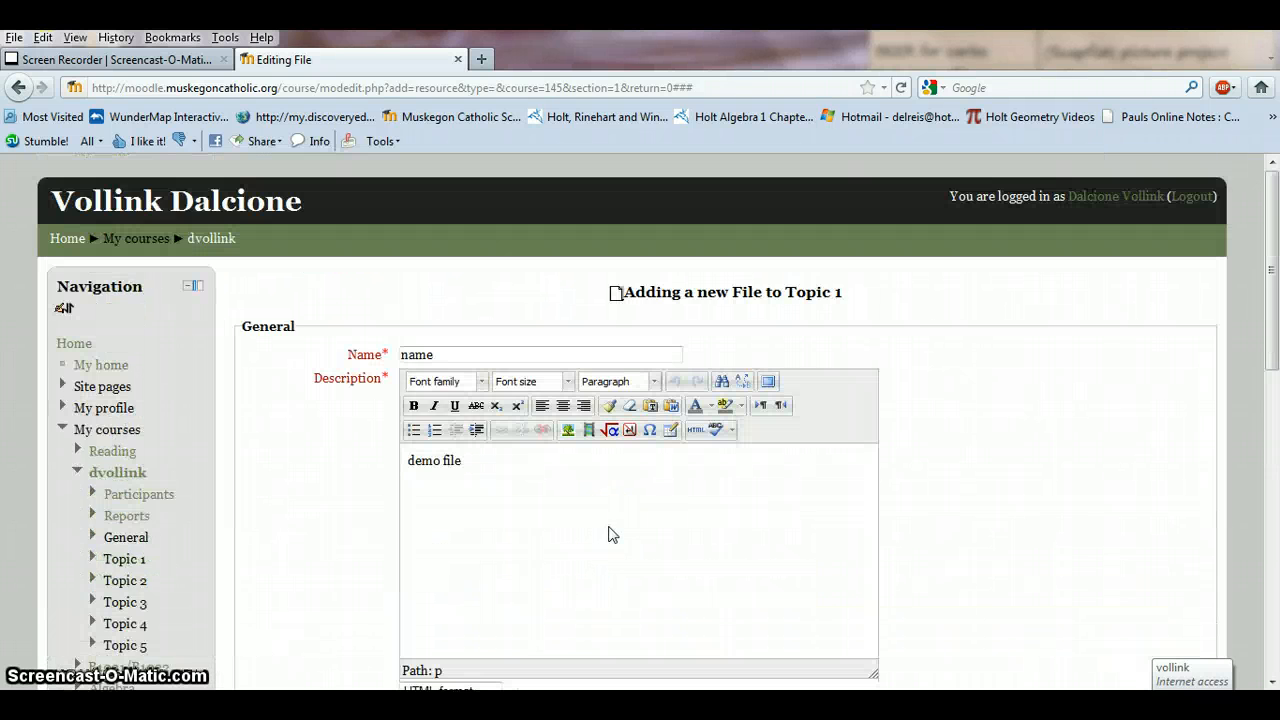
scroll(471, 482, "down", 5)
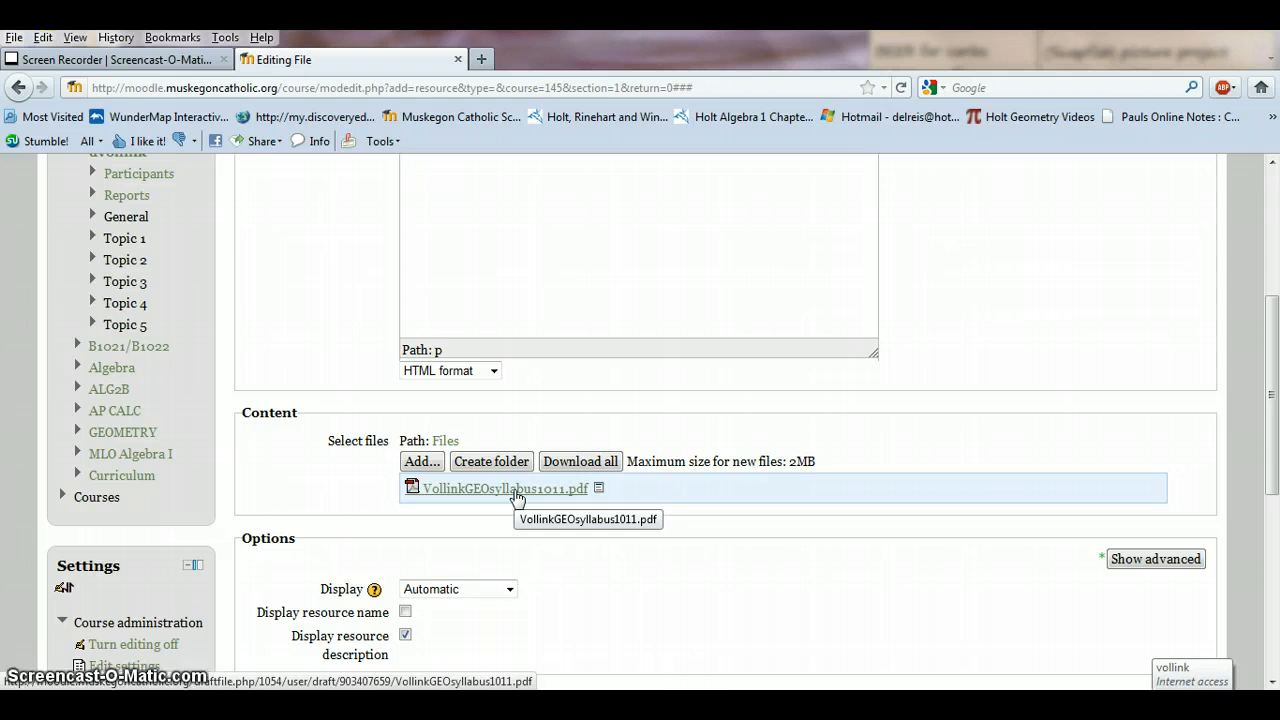
left_click(421, 461)
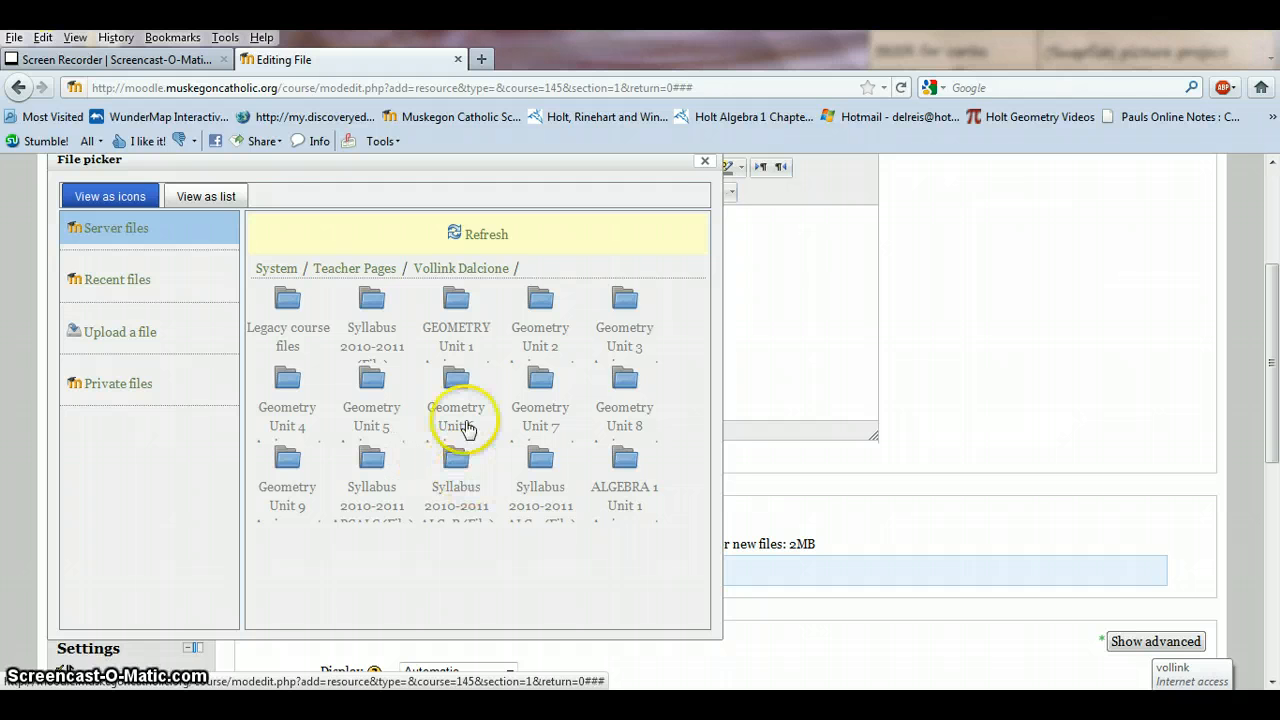
left_click(105, 333)
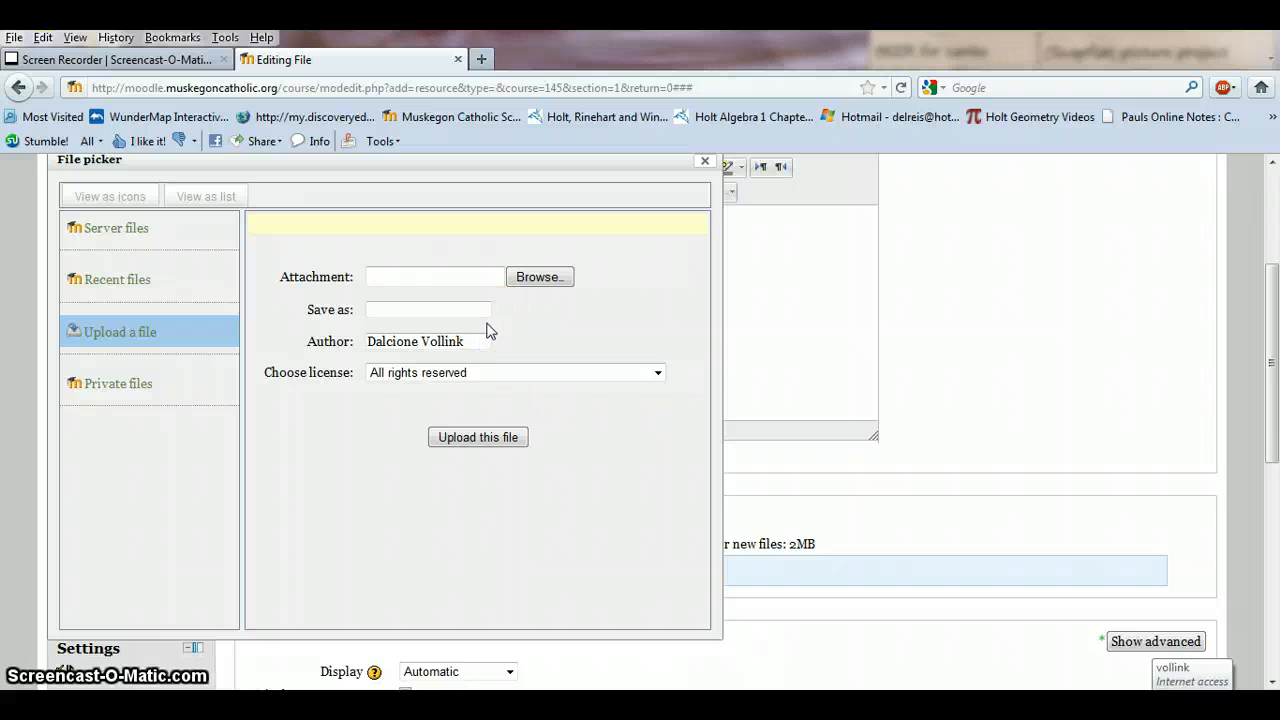
left_click(705, 161)
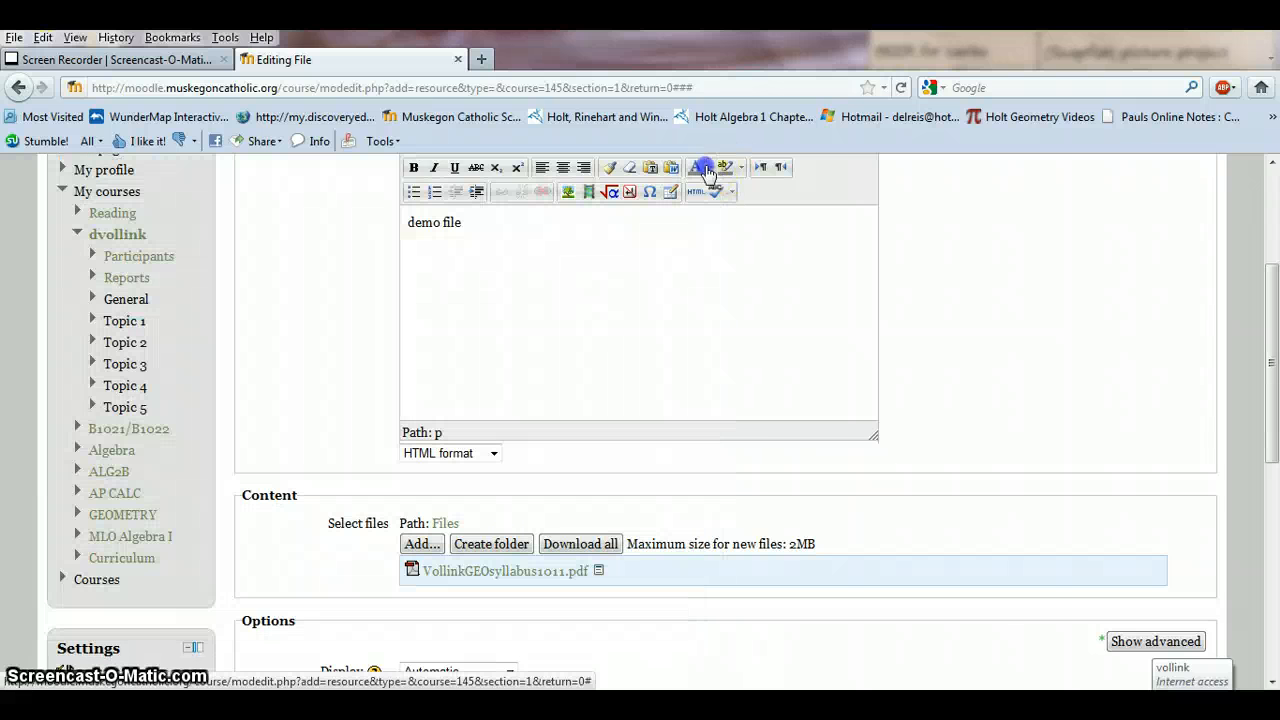
- Review the new File resource's attached content, display options, common module settings and saving choices
scroll(300, 460, "down", 10)
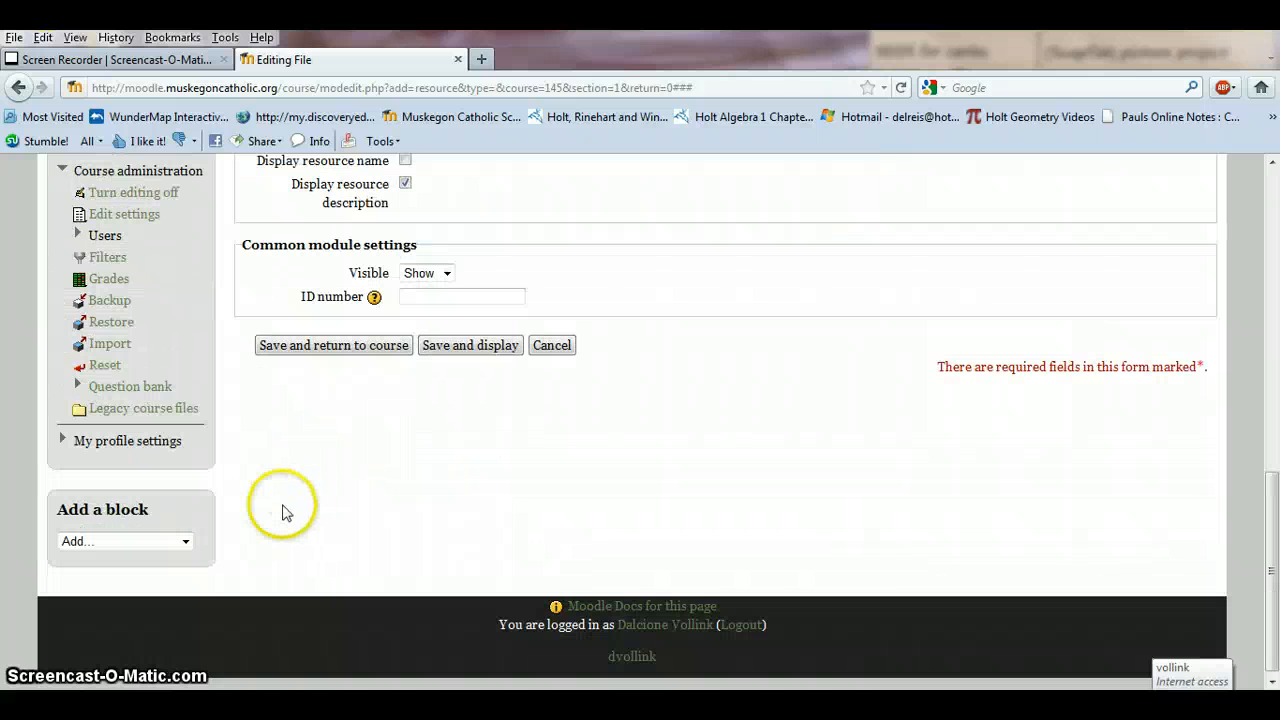
scroll(280, 512, "up", 10)
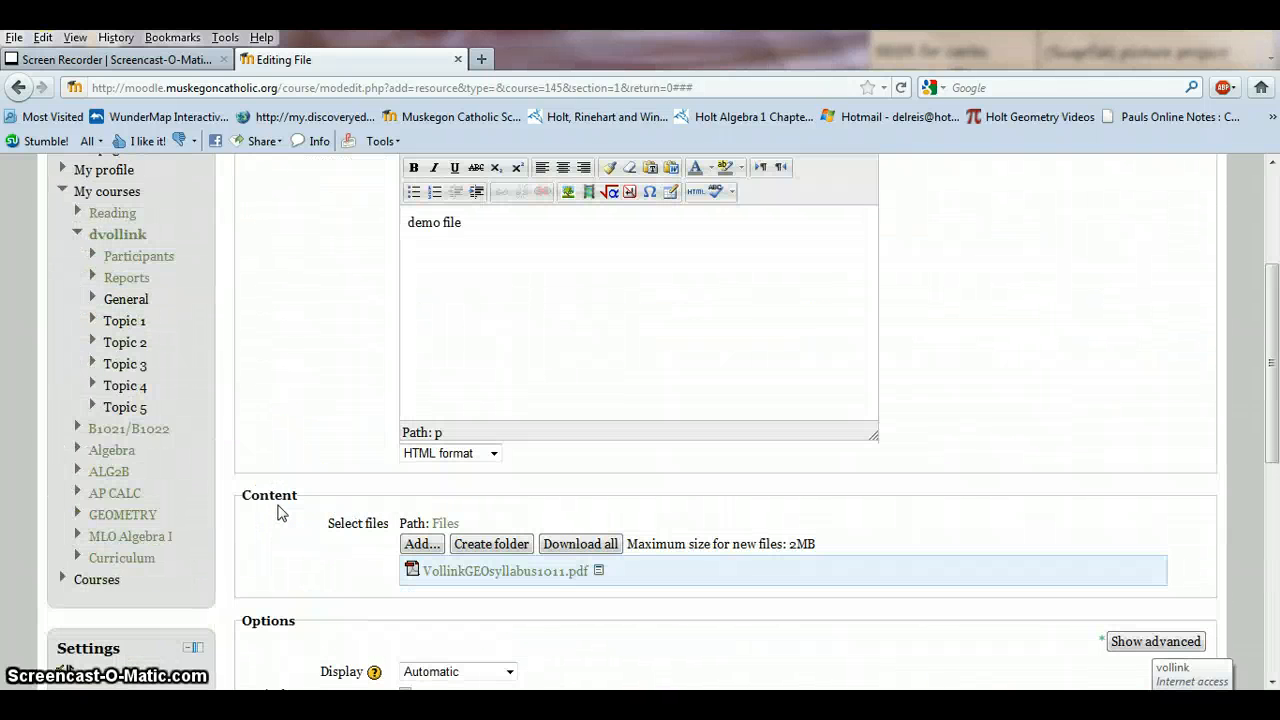
scroll(282, 510, "down", 2)
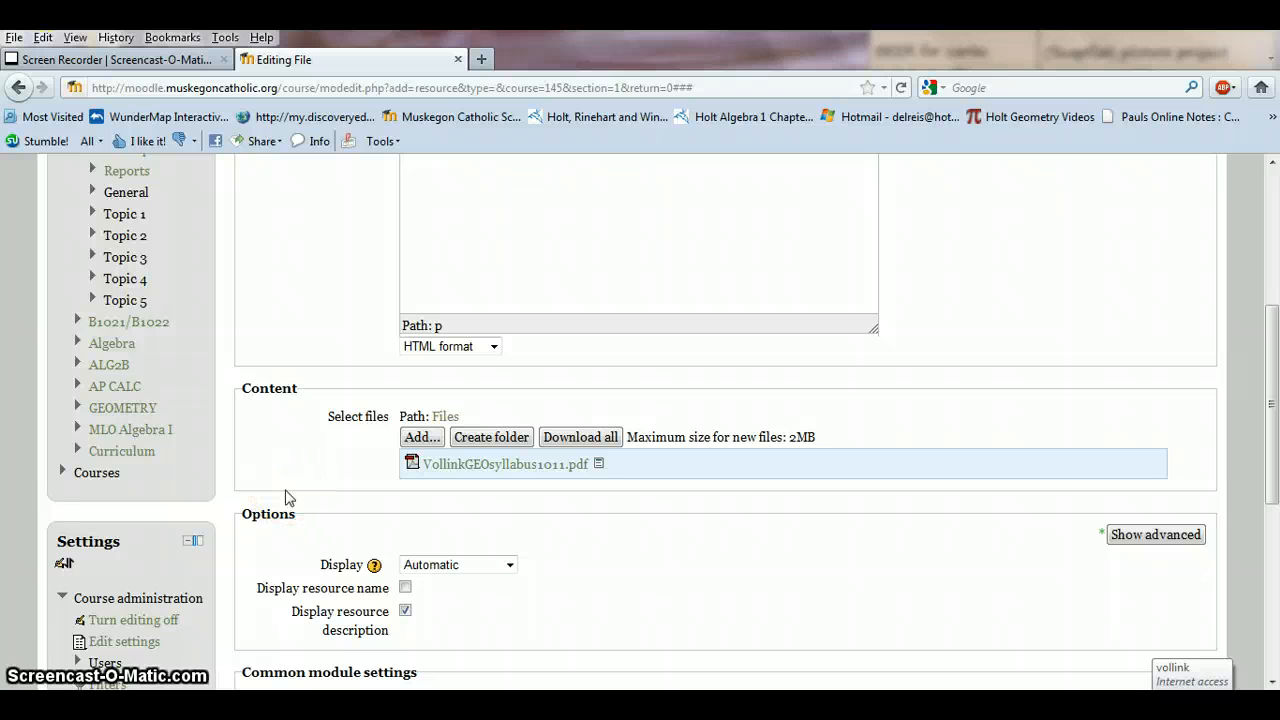
scroll(555, 615, "down", 6)
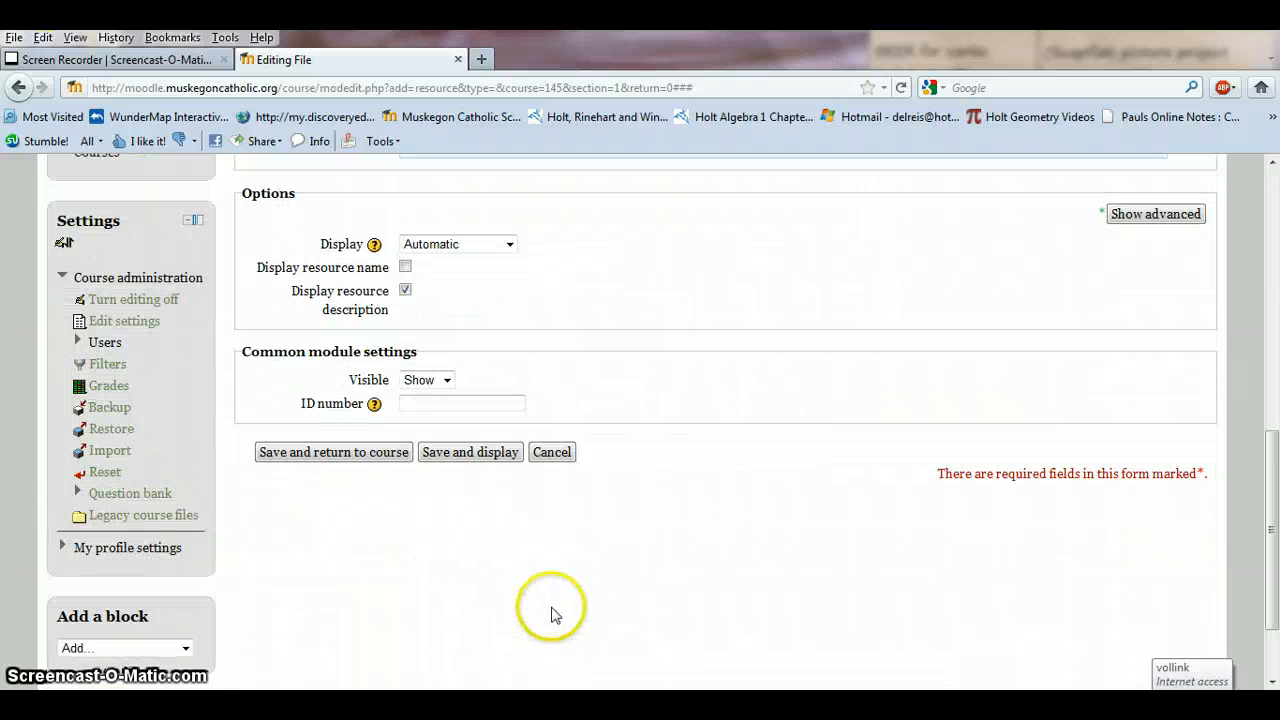